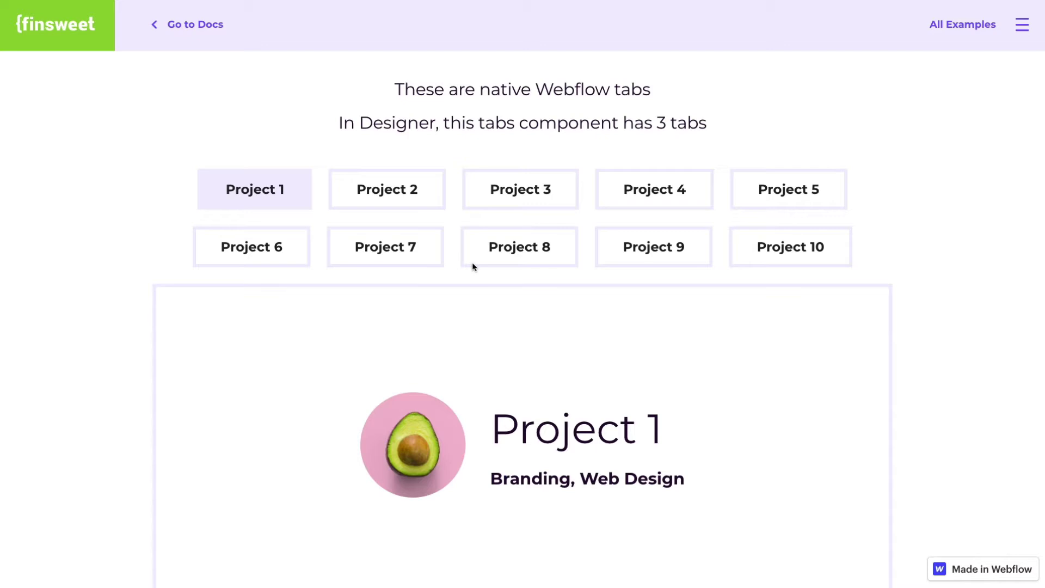
On the published site, view the Project 10, 9, 8, 3, 4, 7 and 6 tab panes
left_click(488, 271)
left_click(800, 245)
left_click(657, 233)
left_click(506, 250)
left_click(537, 195)
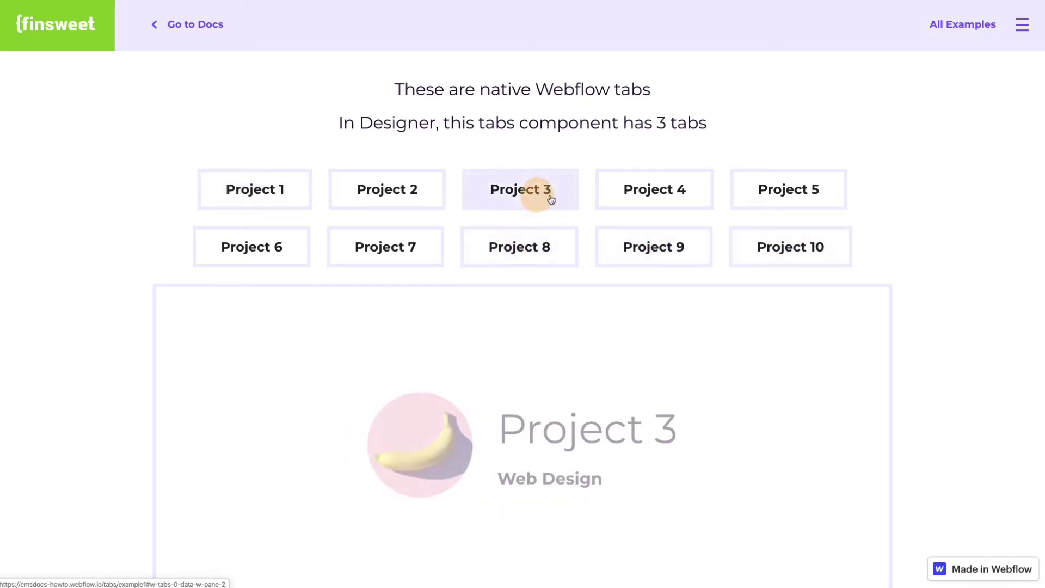
left_click(619, 194)
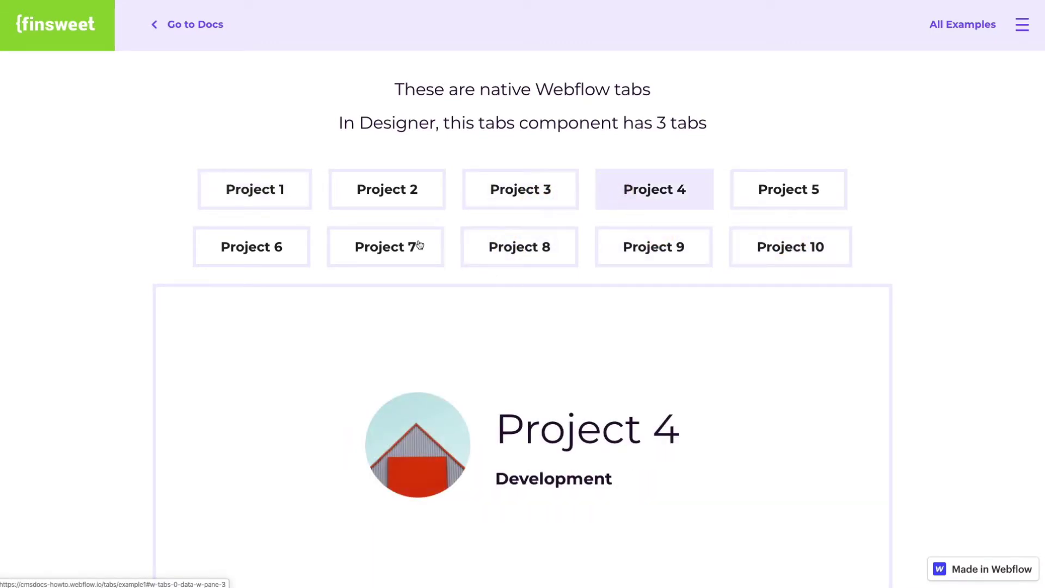
left_click(356, 231)
left_click(274, 247)
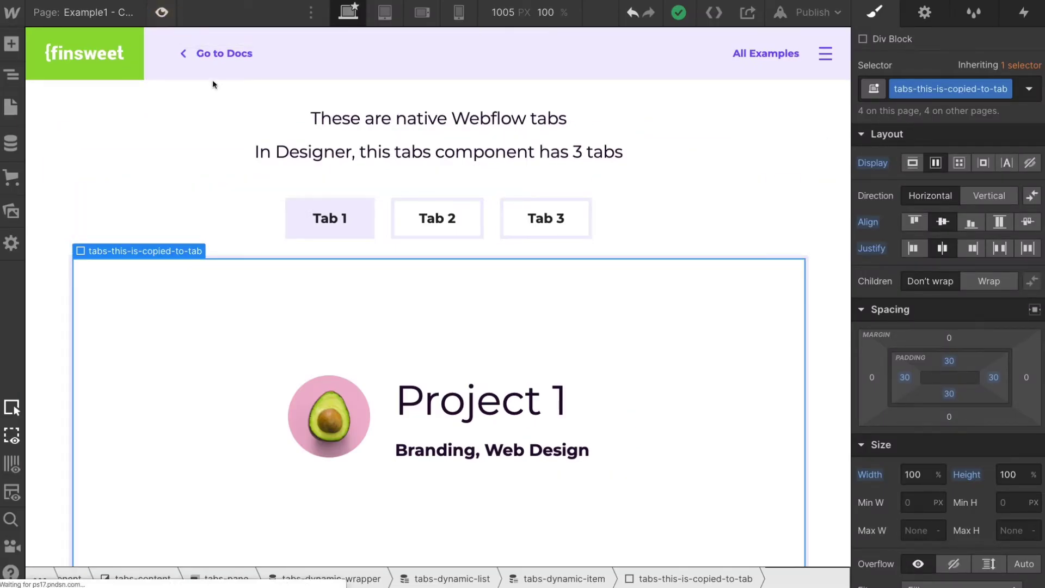
Preview the page and switch through Tab 2, Tab 3, Tab 2, then back to Tab 1
key("ctrl+shift+p")
left_click(517, 170)
left_click(620, 170)
left_click(517, 169)
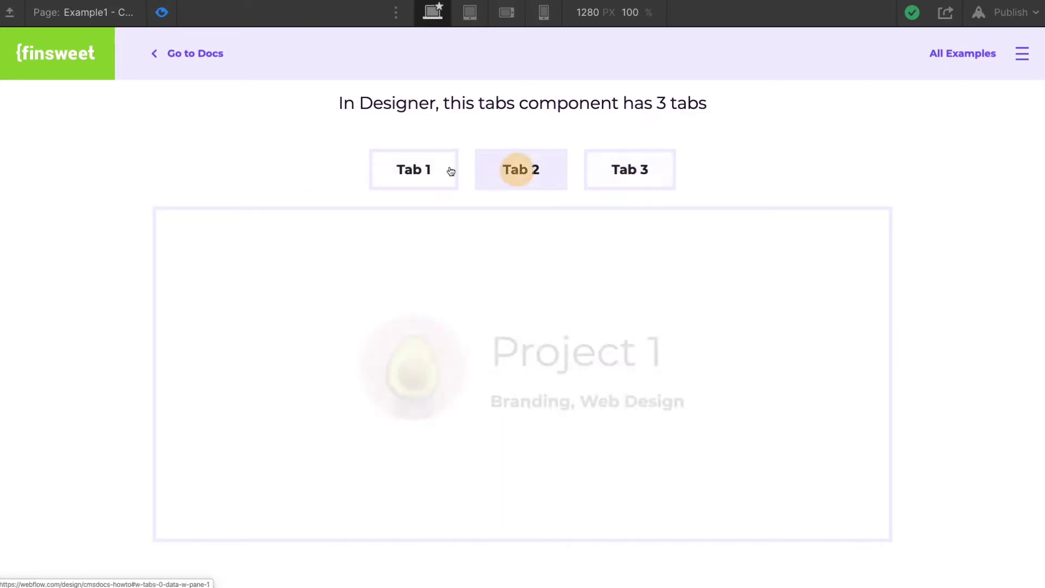
left_click(411, 168)
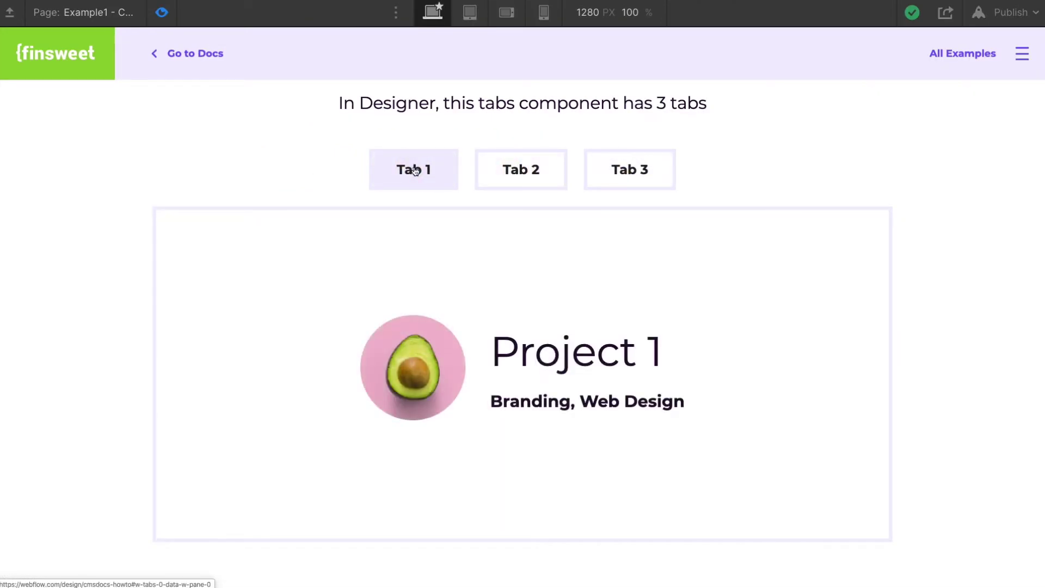
Exit preview and select the tabs-menu, then the whole tabs-component
left_click(161, 13)
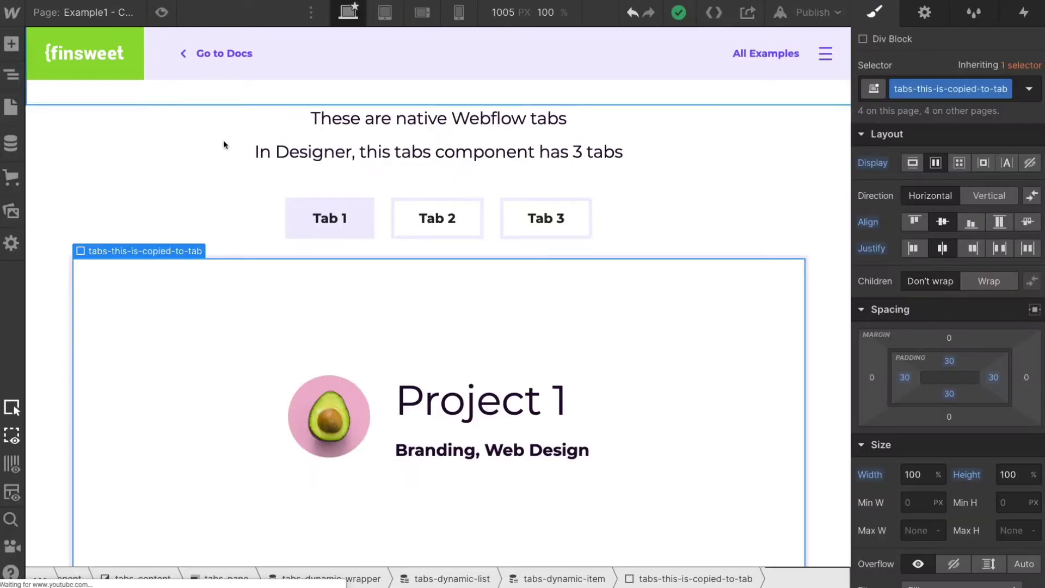
left_click(310, 253)
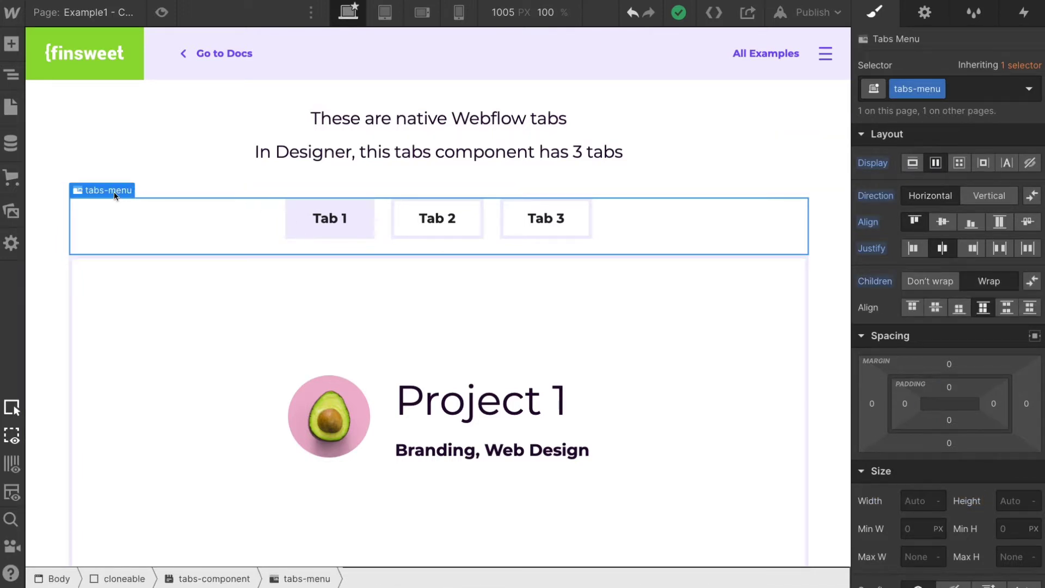
left_click(115, 173)
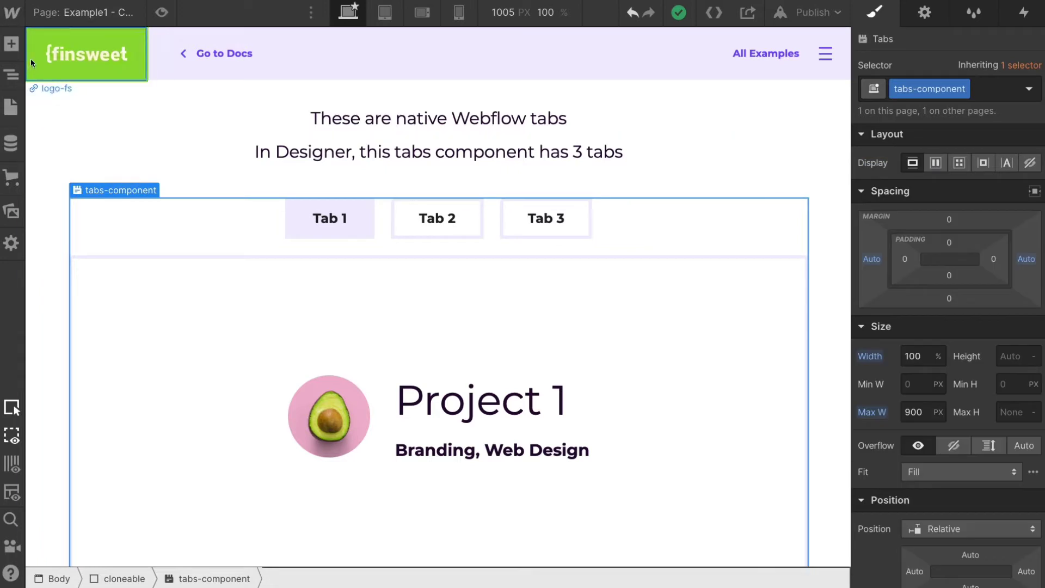
Find Components > Tabs in the Add panel and view its Tabs Settings listing Tab 1–Tab 3
left_click(11, 45)
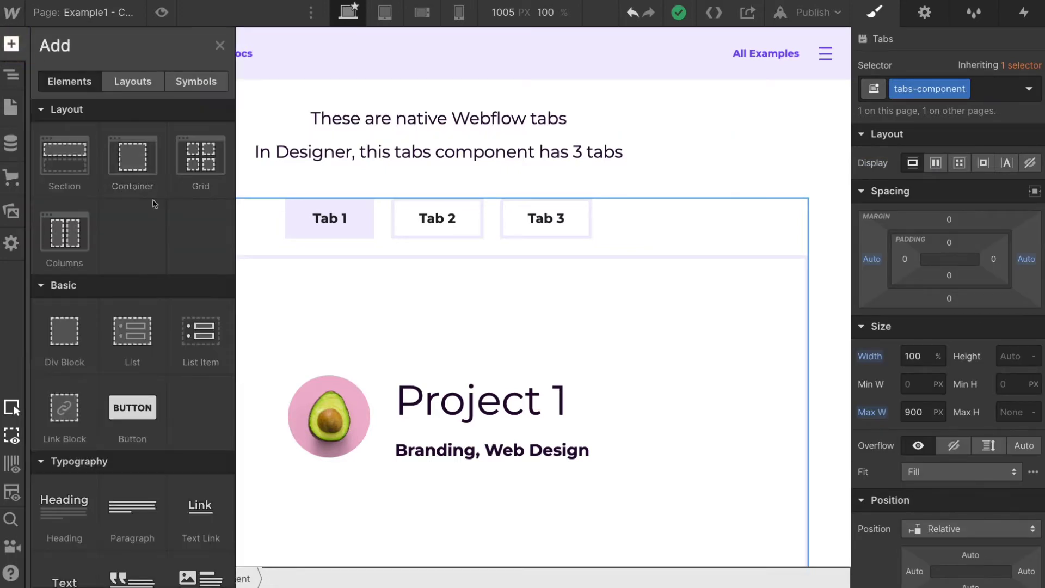
scroll(154, 203, "down", 15)
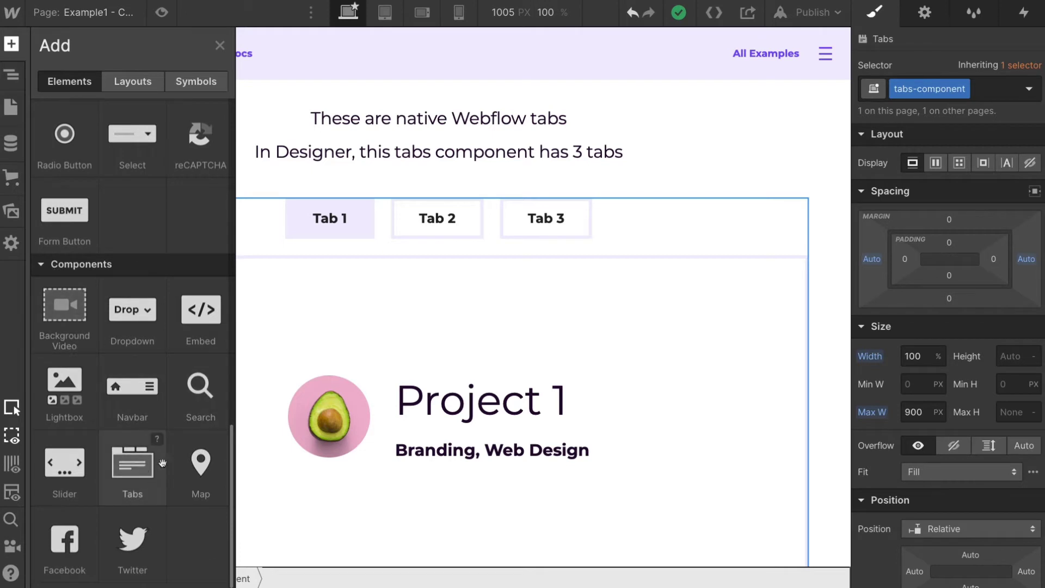
left_click(924, 12)
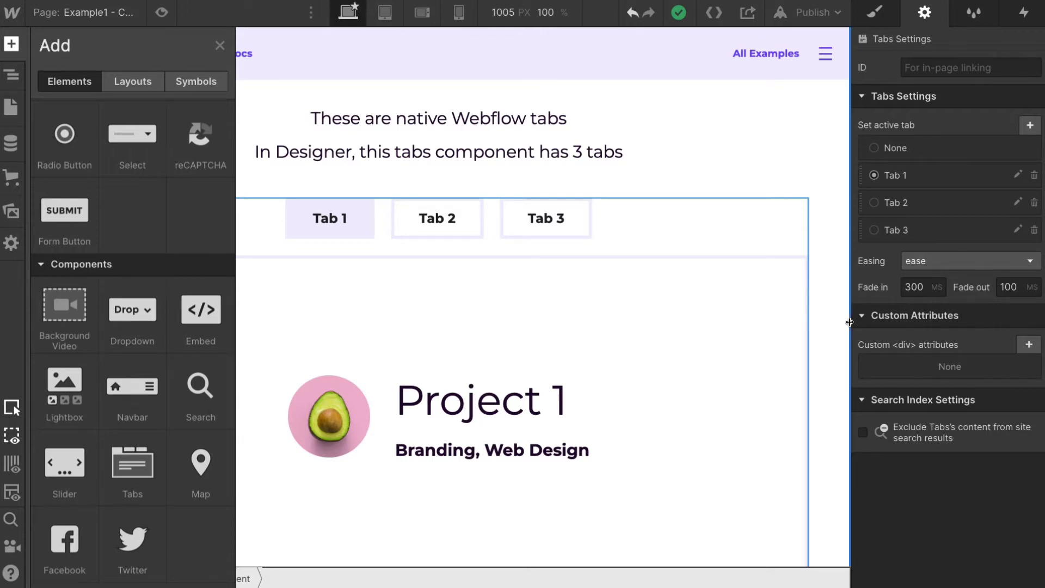
left_click(688, 309)
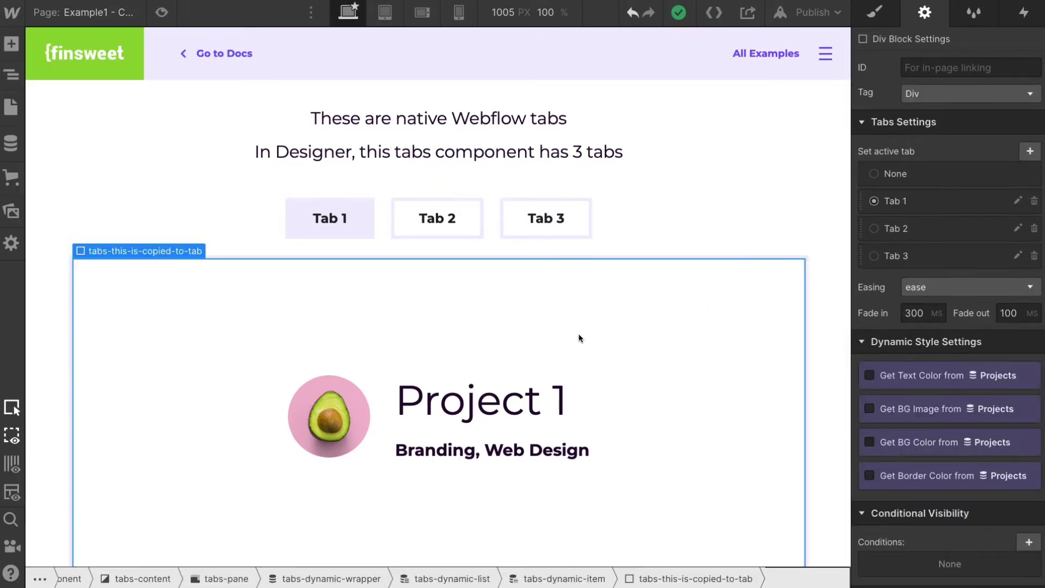
Scroll the canvas through the CMS list explanation and Projects 1–10, then back to Project 1
scroll(579, 338, "down", 5)
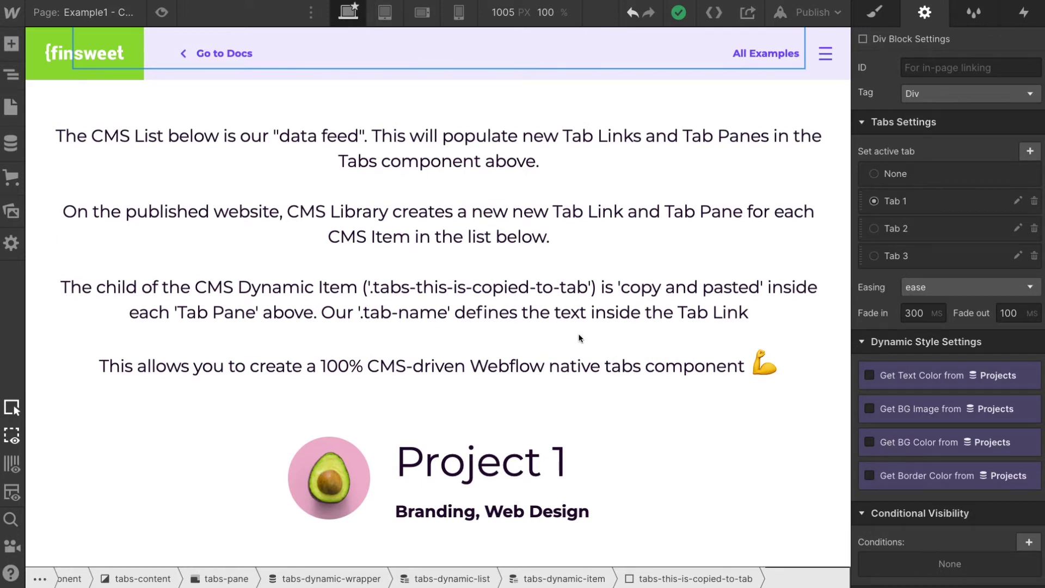
scroll(579, 338, "up", 7)
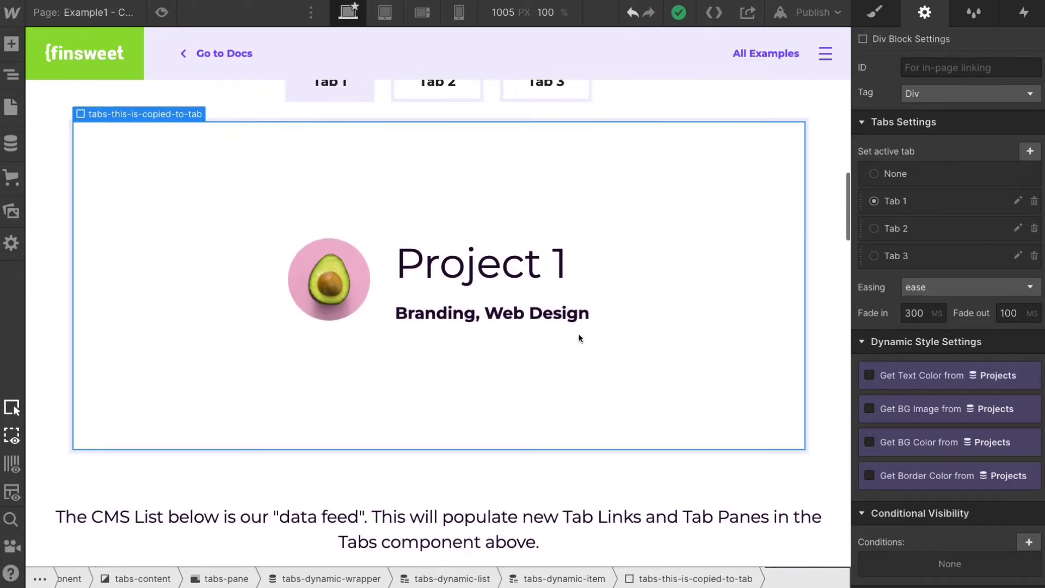
scroll(579, 337, "down", 7)
scroll(579, 338, "down", 8)
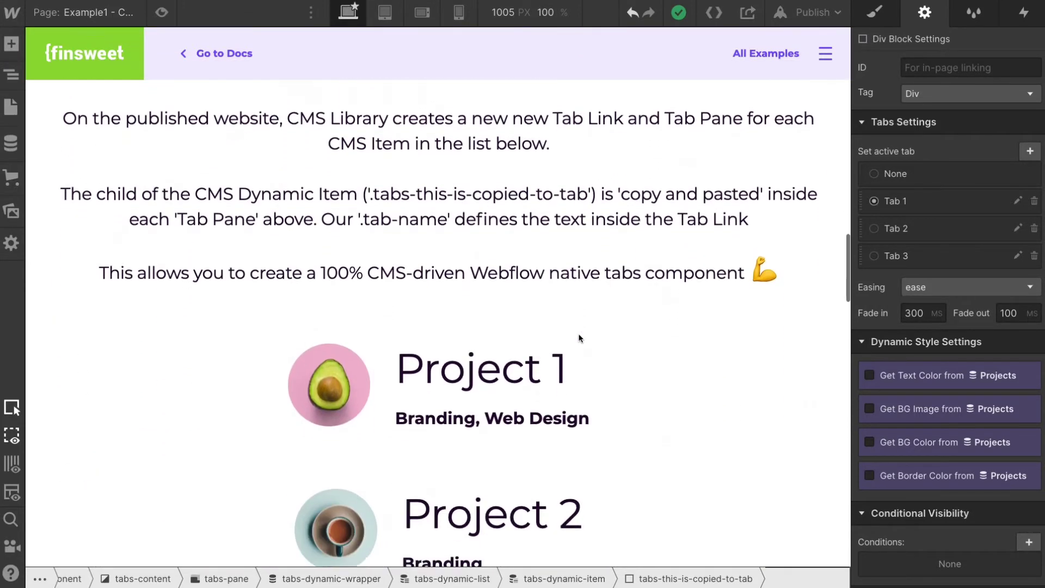
scroll(579, 338, "down", 10)
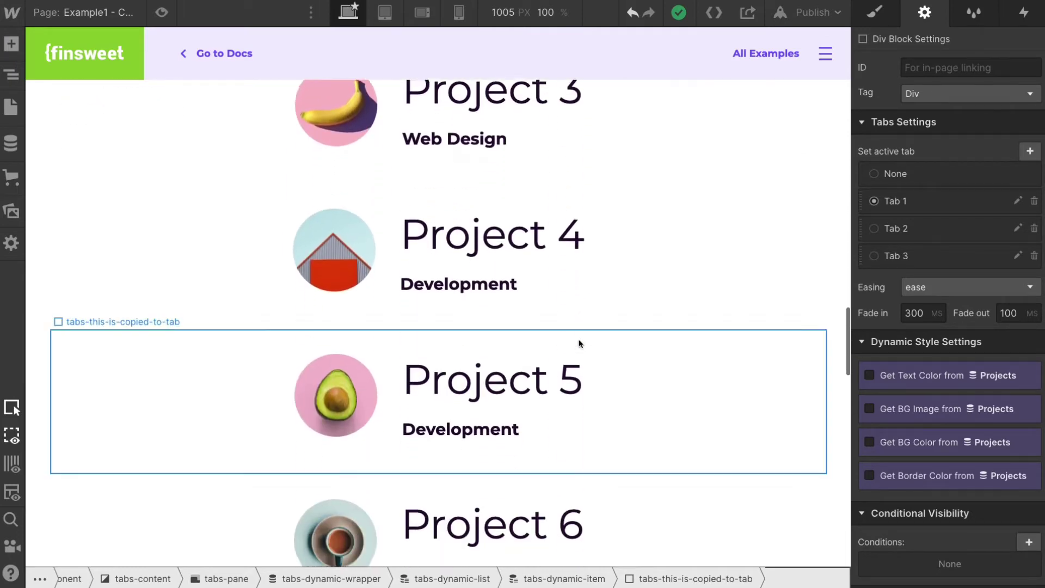
scroll(579, 344, "down", 4)
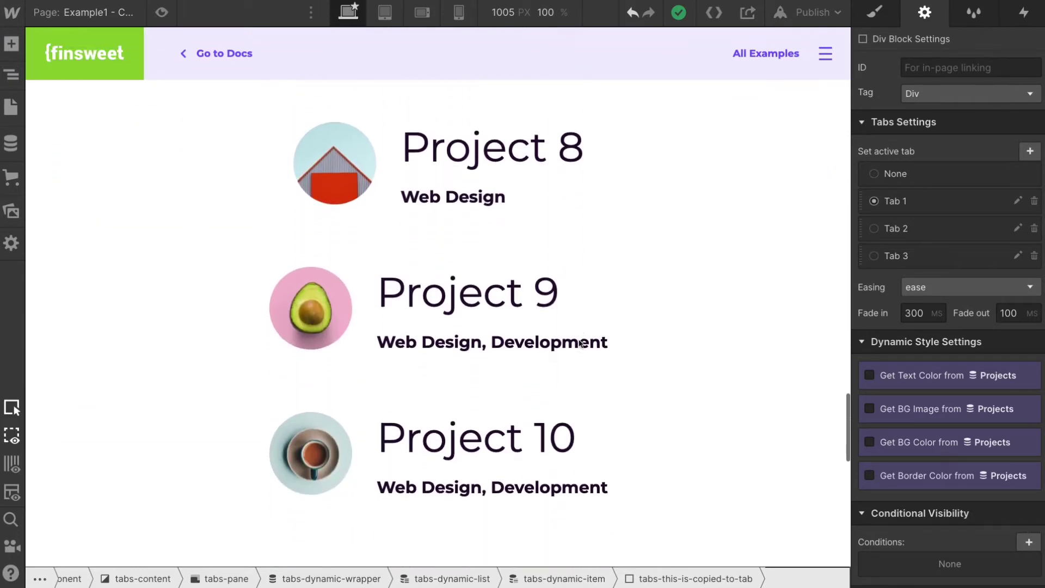
scroll(579, 343, "up", 12)
scroll(579, 343, "up", 12)
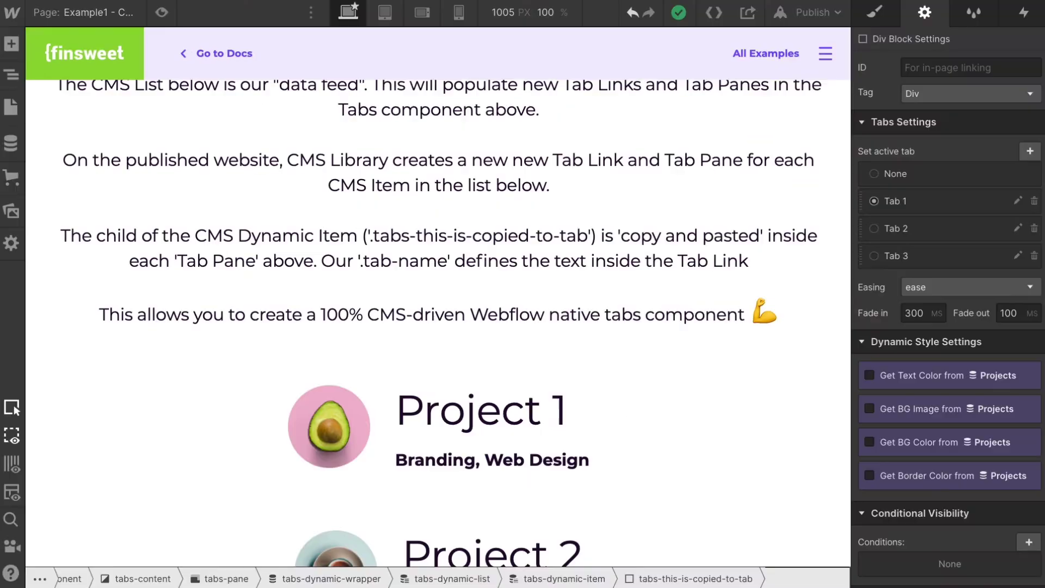
scroll(367, 209, "up", 1)
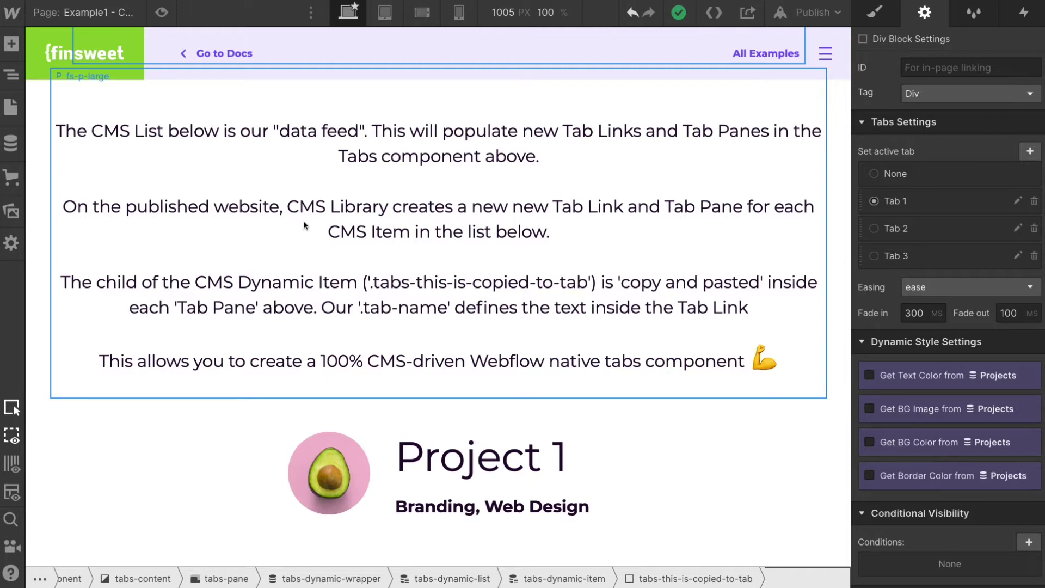
scroll(584, 381, "down", 2)
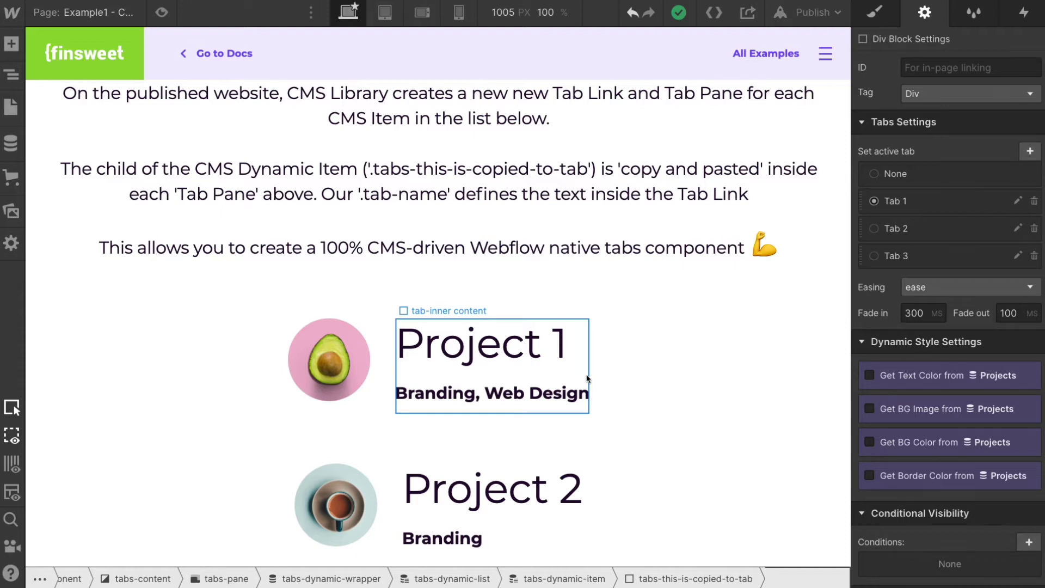
left_click(240, 341)
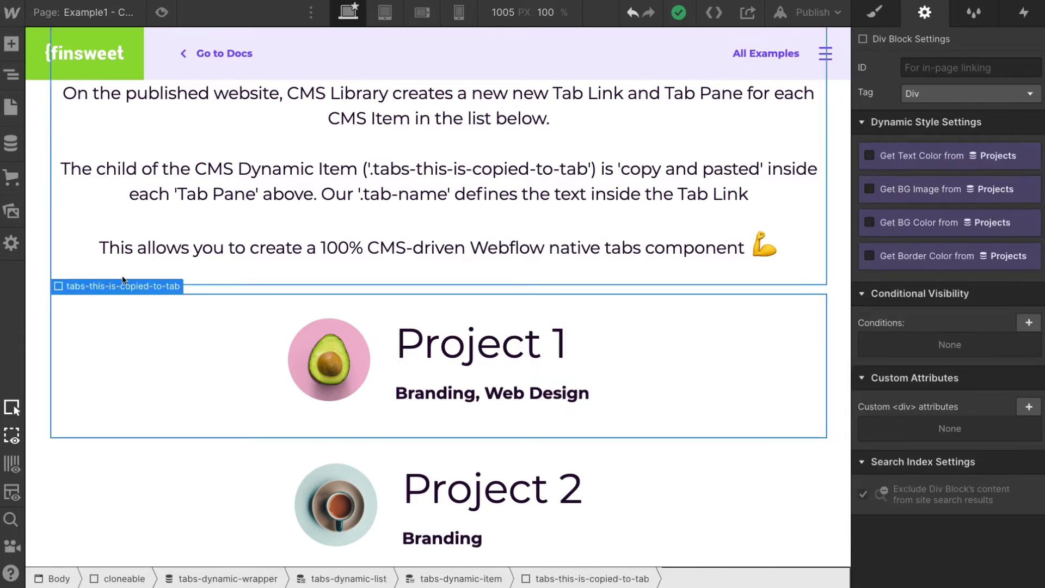
mouse_move(114, 287)
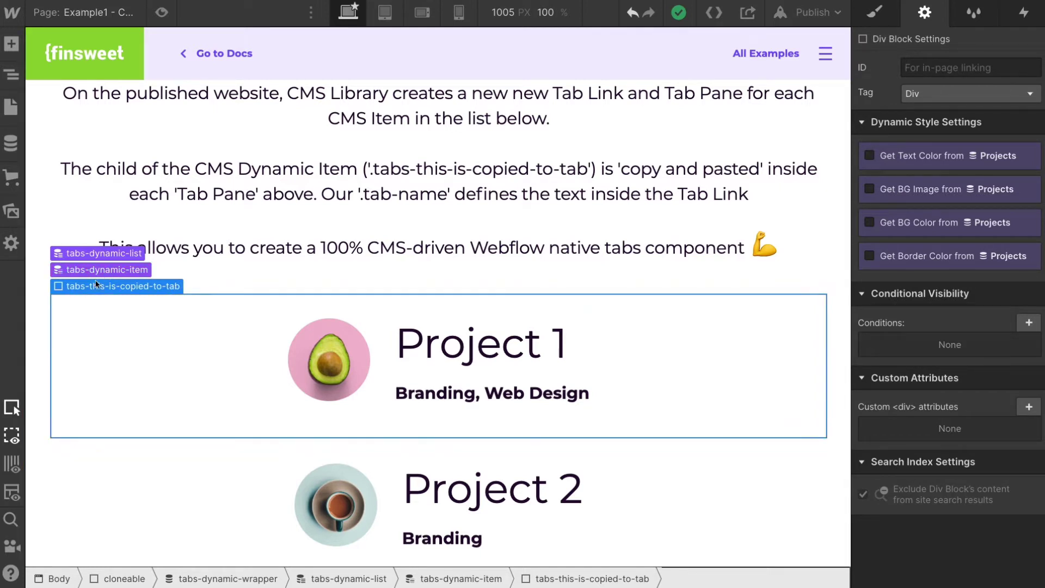
left_click(885, 22)
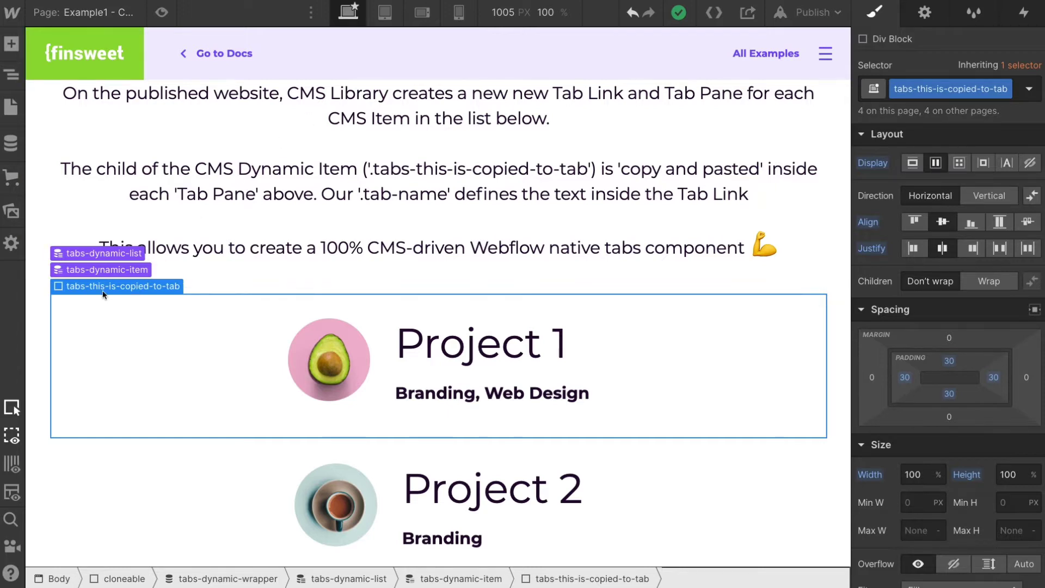
left_click(109, 270)
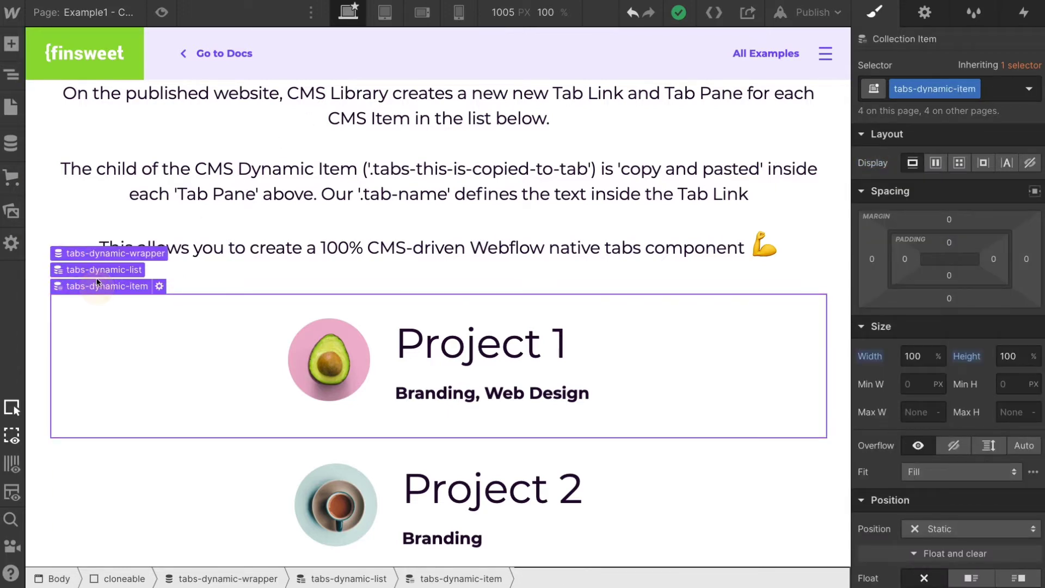
left_click(96, 272)
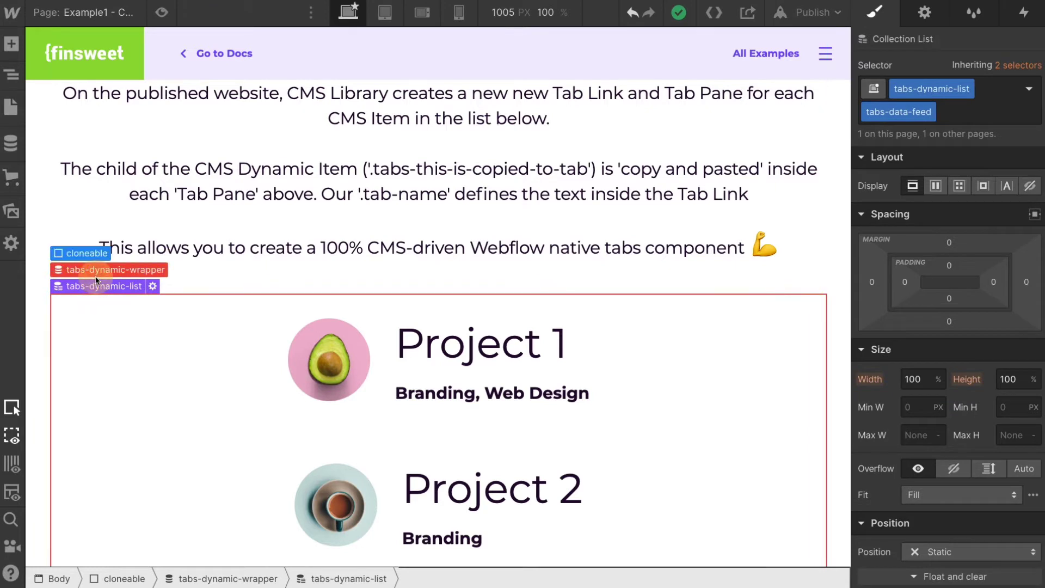
left_click(96, 274)
left_click(11, 74)
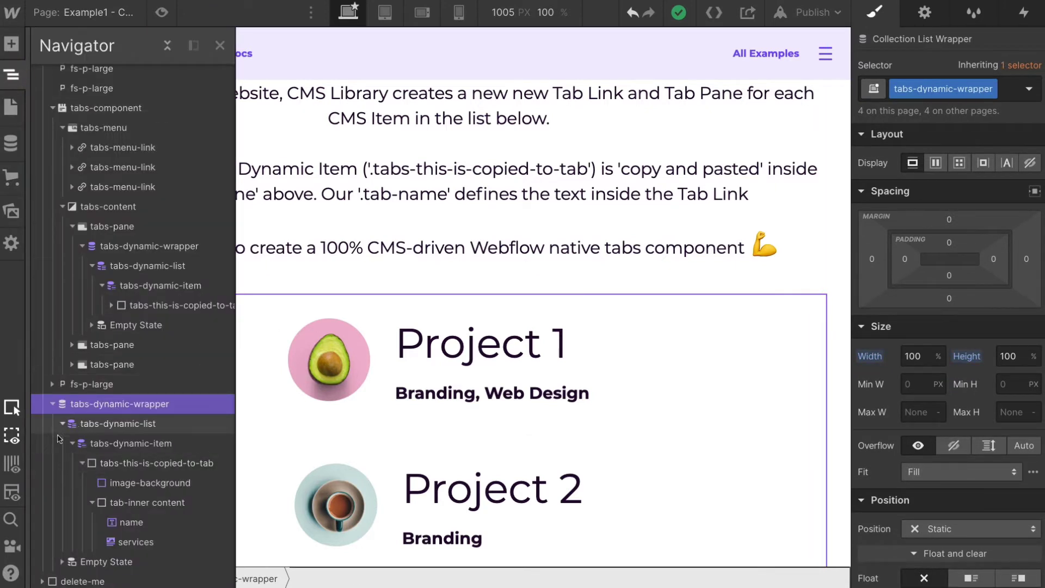
left_click(113, 457)
left_click(82, 463)
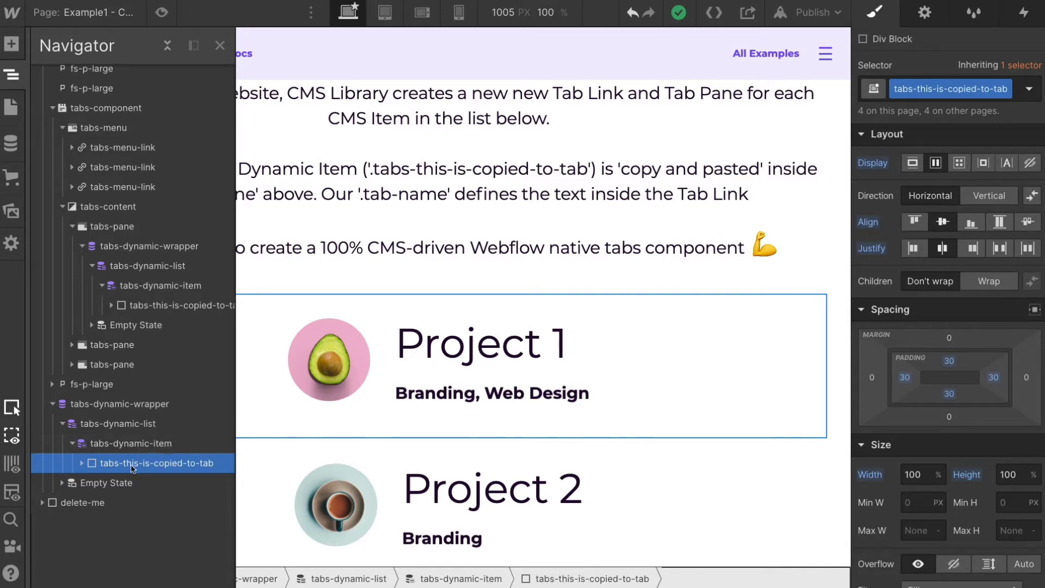
scroll(271, 443, "up", 5)
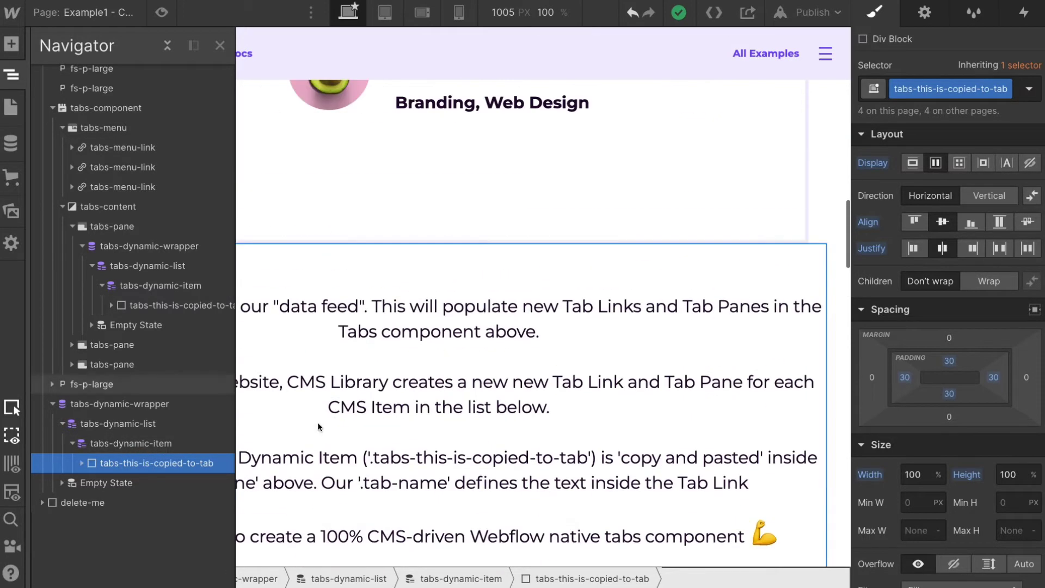
left_click(515, 237)
scroll(515, 236, "up", 3)
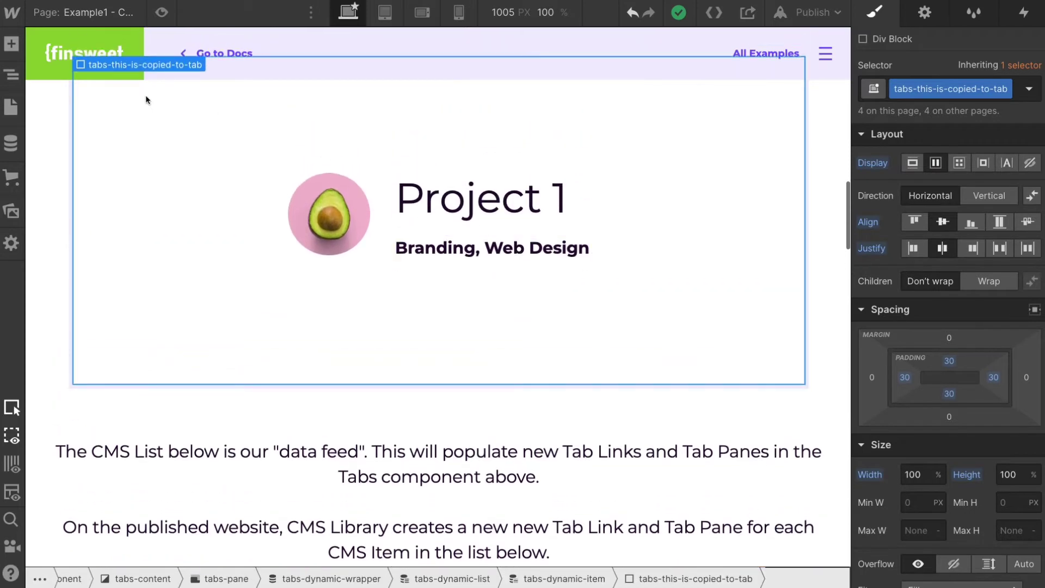
Expand the second tabs-pane in the Navigator and uncheck Get BG Image on the card's background
left_click(12, 75)
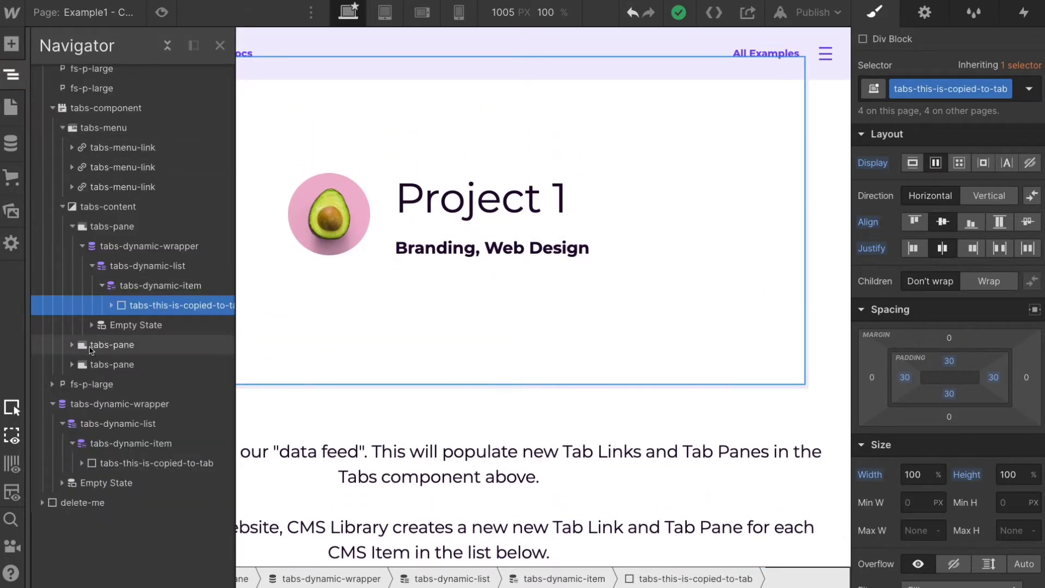
left_click(71, 345)
left_click(81, 364)
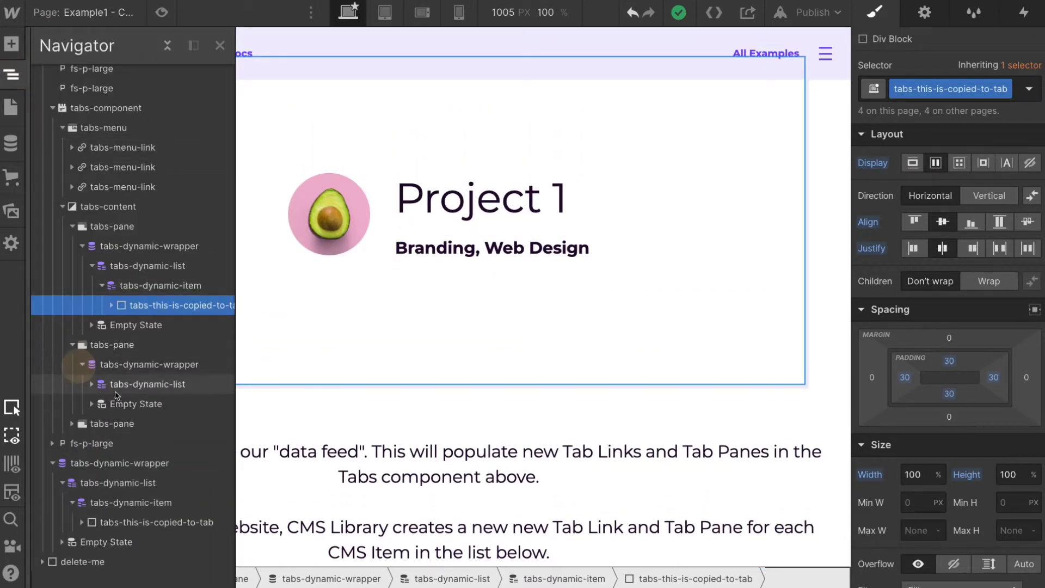
left_click(91, 384)
left_click(102, 404)
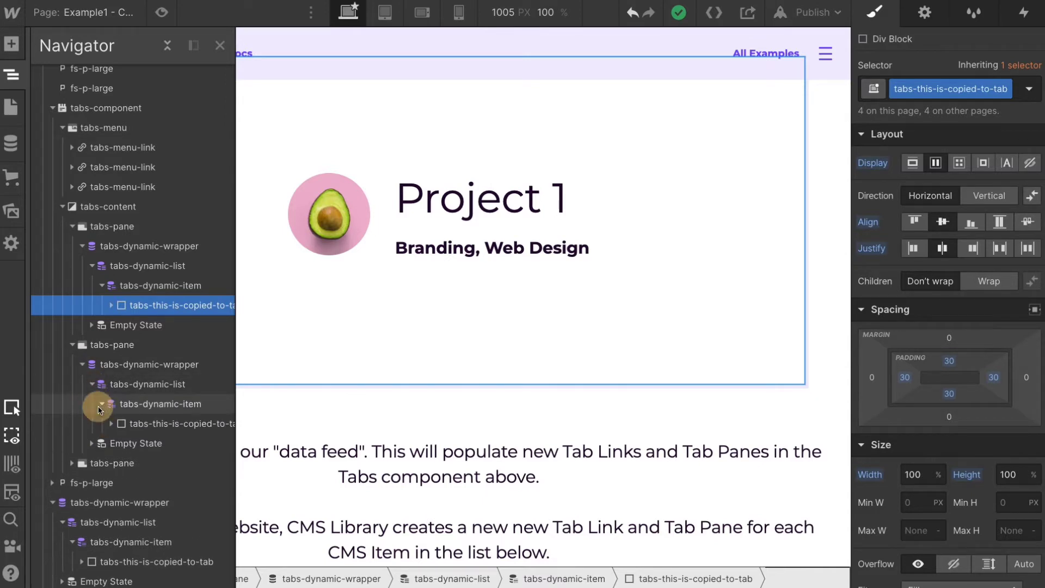
left_click(140, 423)
left_click(163, 442)
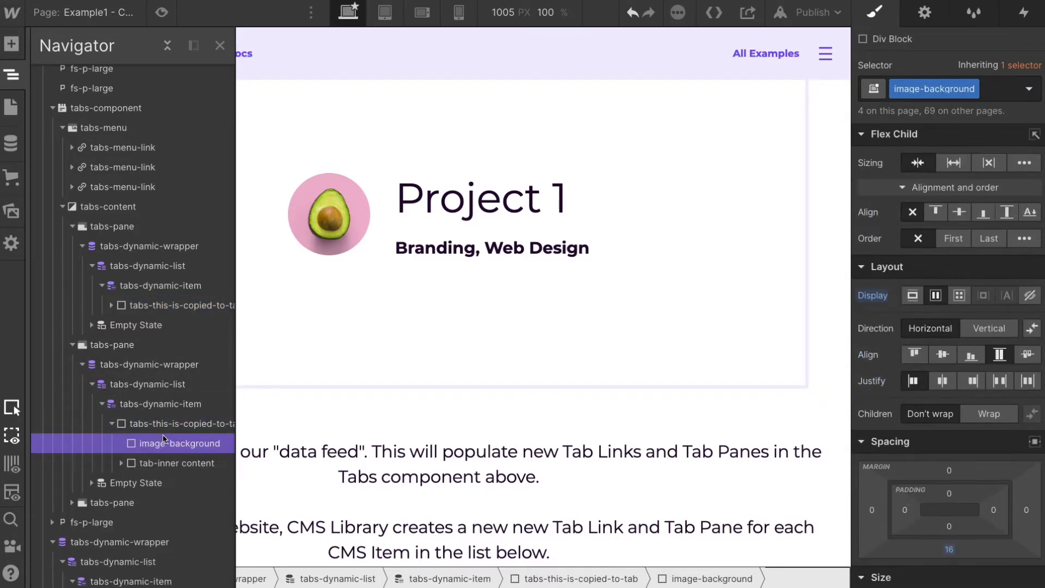
left_click(925, 17)
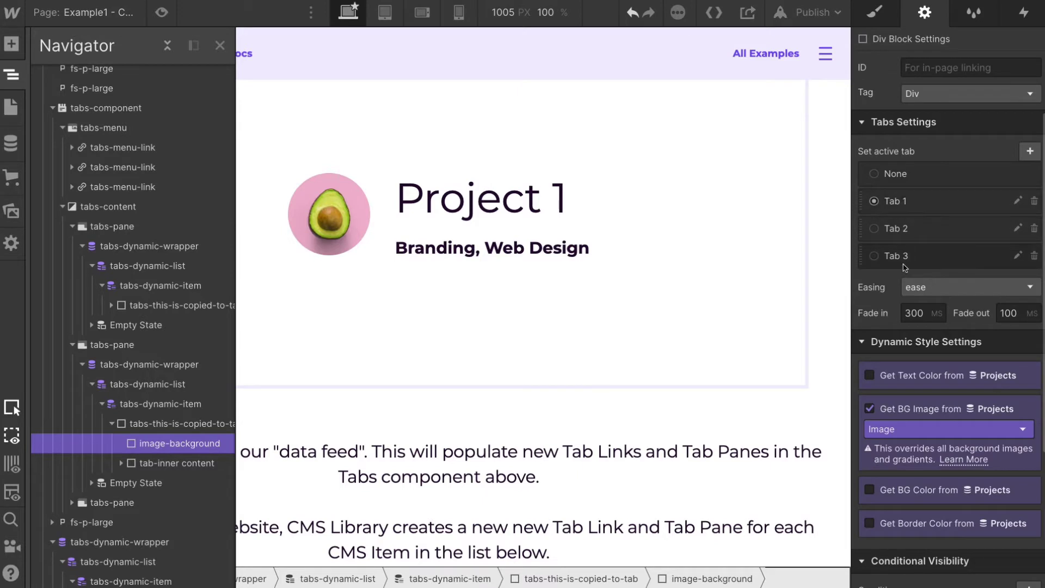
left_click(869, 409)
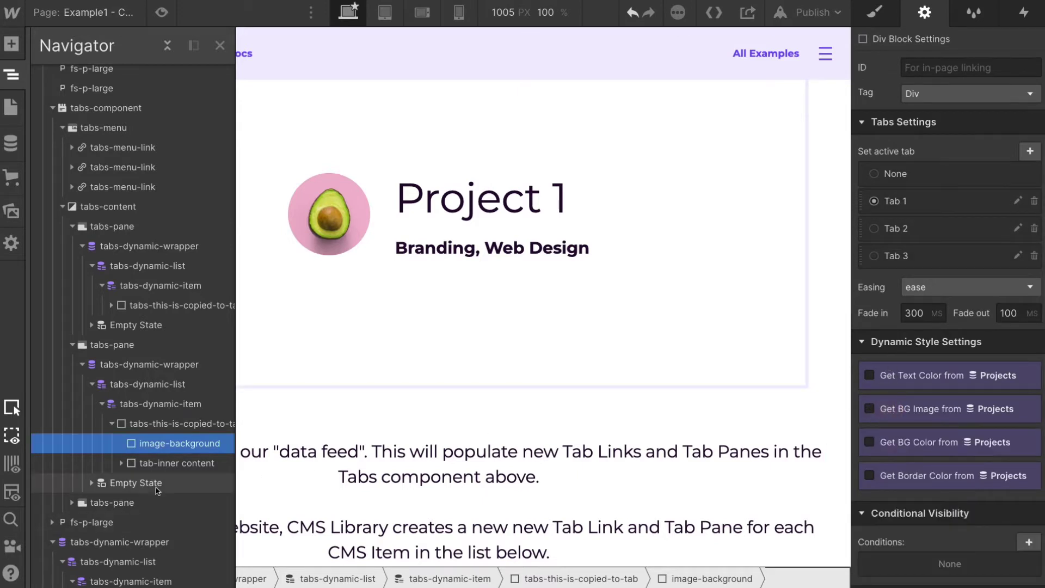
Move tabs-this-is-copied-to-tab directly under the second tabs-pane and delete its tabs-dynamic-wrapper
left_click(122, 463)
left_click(155, 482)
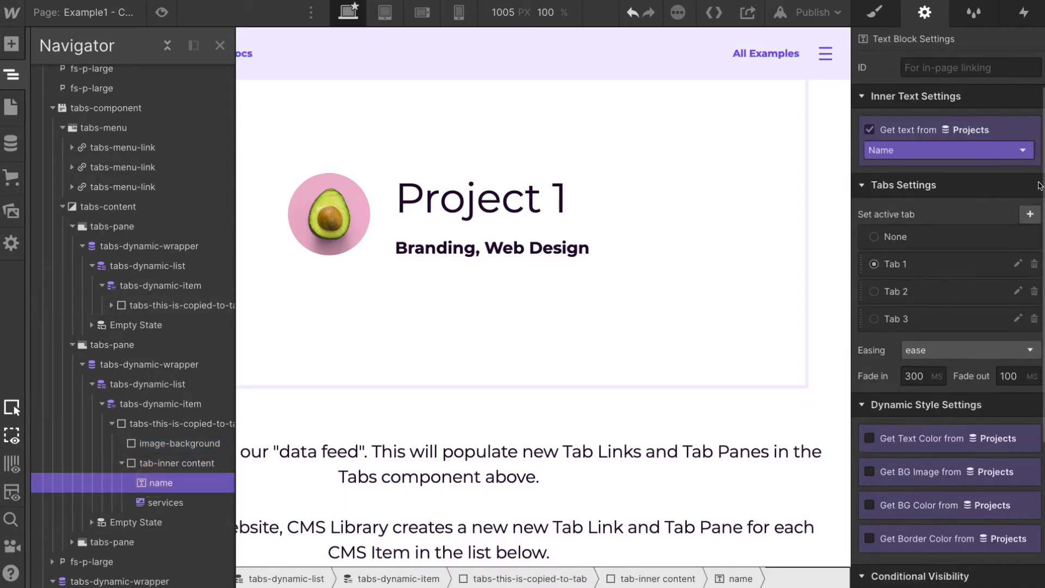
left_click(162, 502)
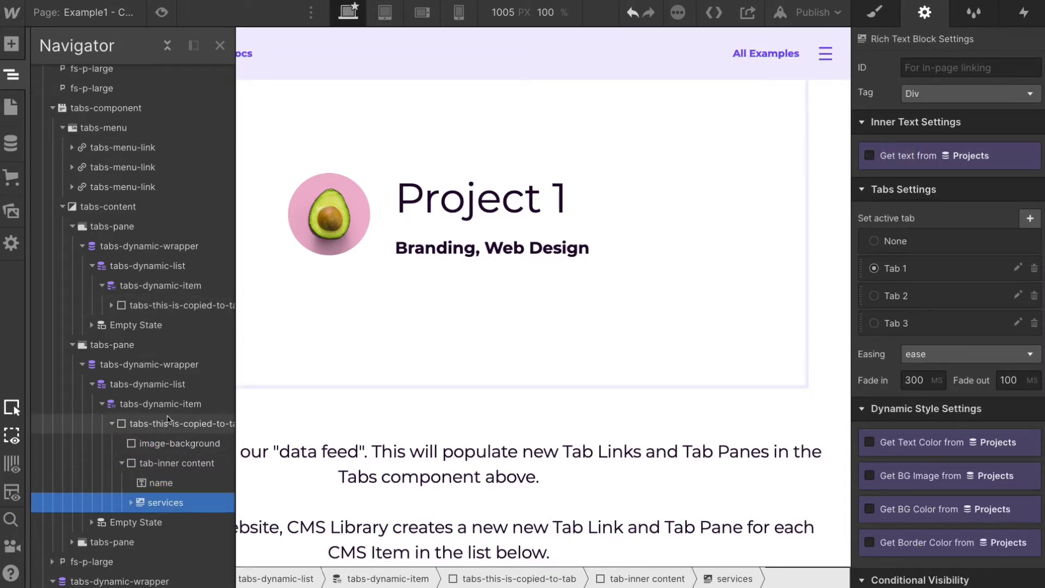
left_click_drag(168, 422, 148, 361)
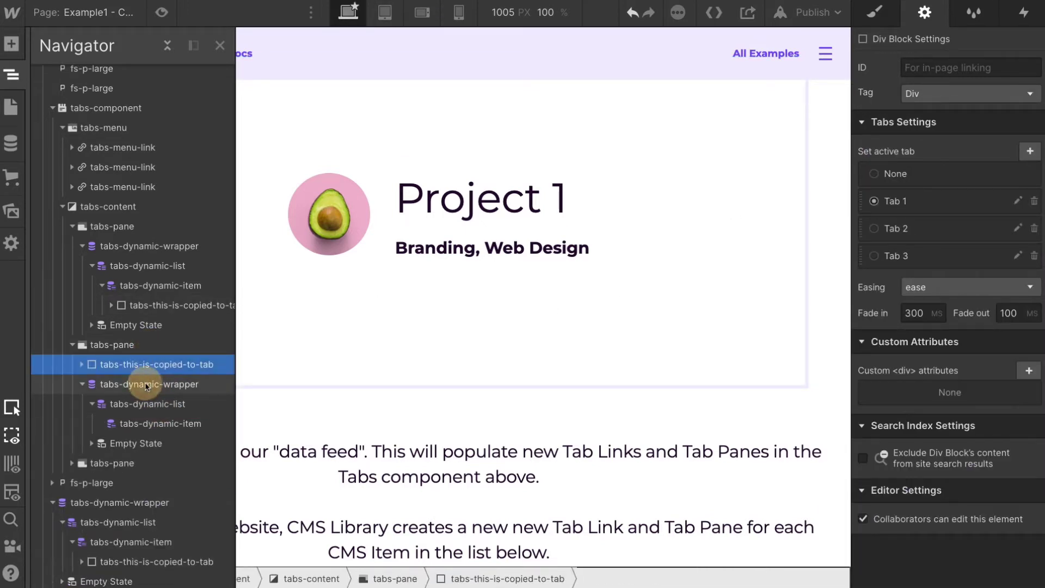
left_click(147, 383)
key("Delete")
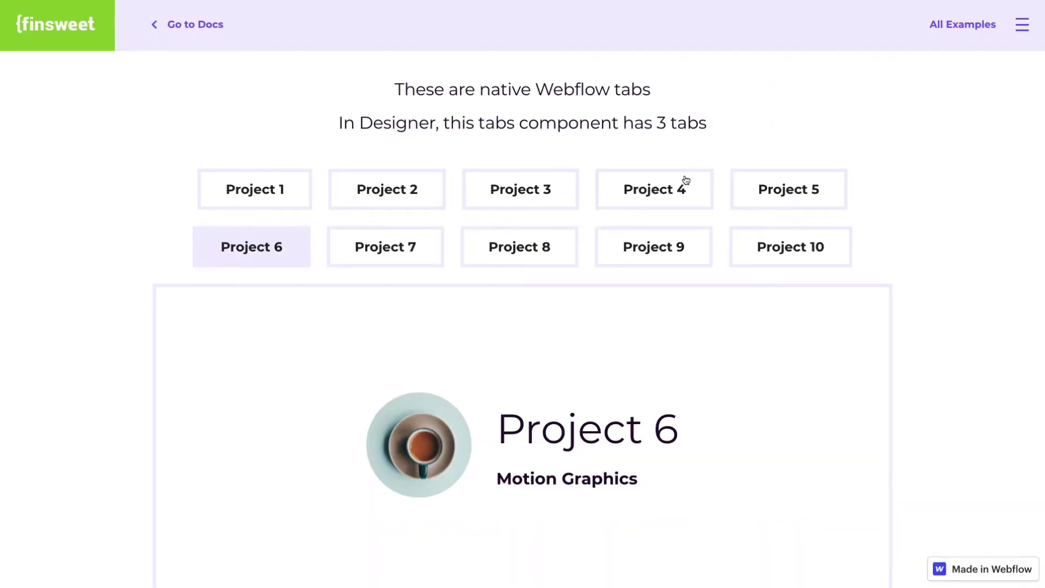
left_click(686, 180)
Check the Project 9 and 8 panes, then preview the Designer tabs, switching to Tab 2 and back to Tab 1
left_click(651, 240)
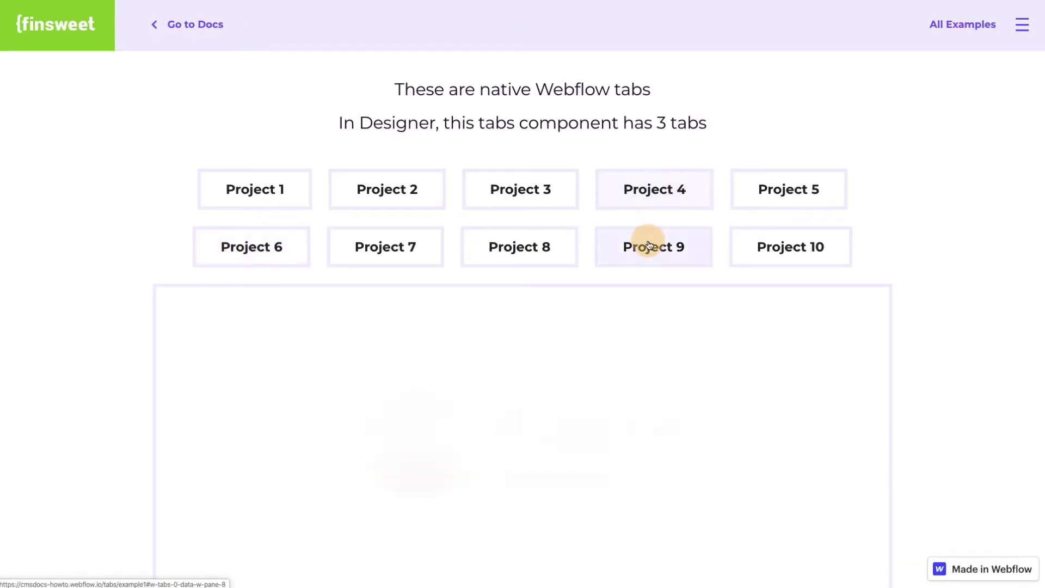
left_click(478, 245)
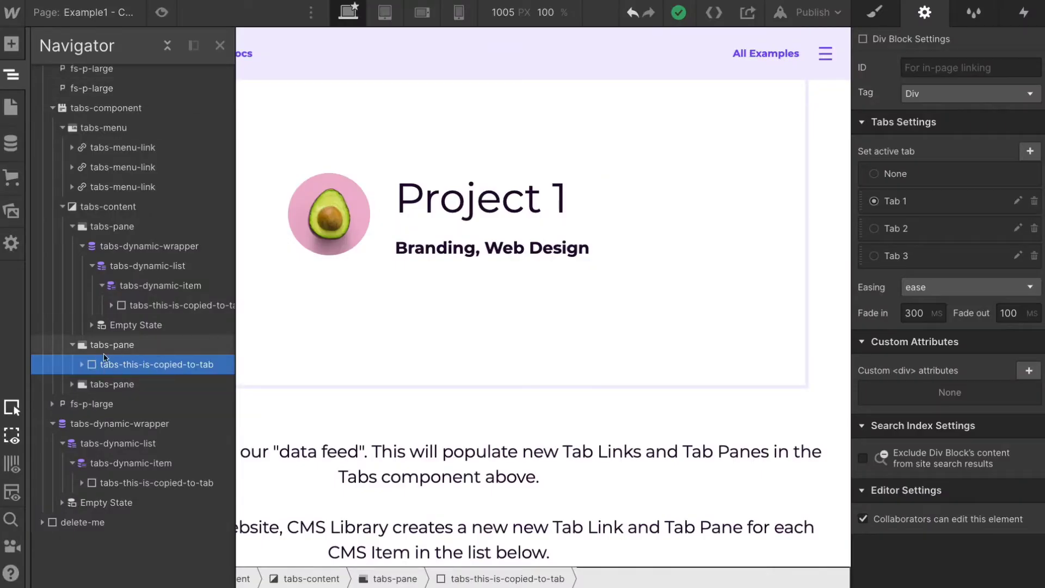
left_click(162, 12)
scroll(537, 240, "up", 5)
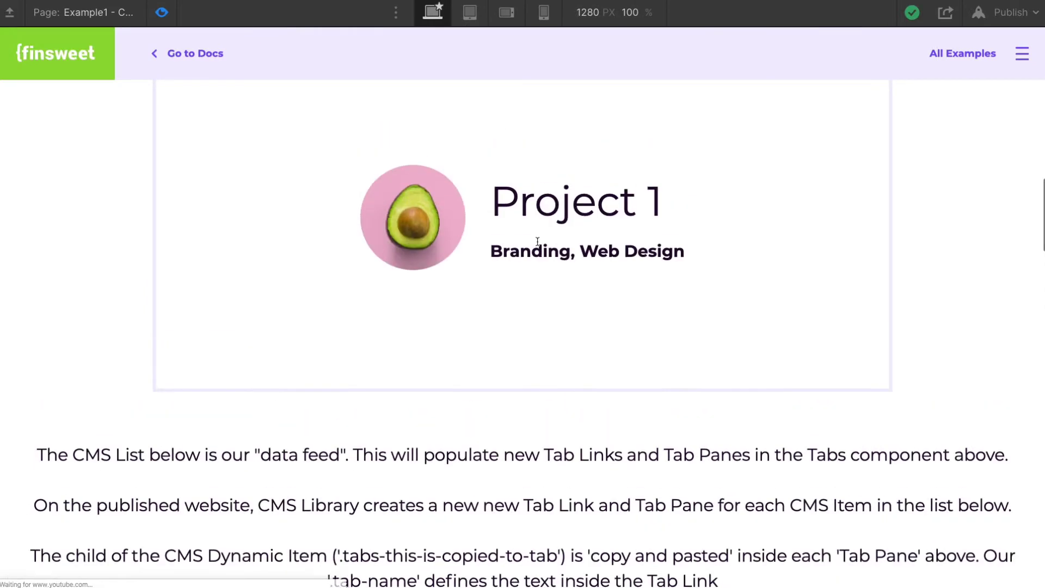
left_click(504, 240)
scroll(495, 451, "down", 2)
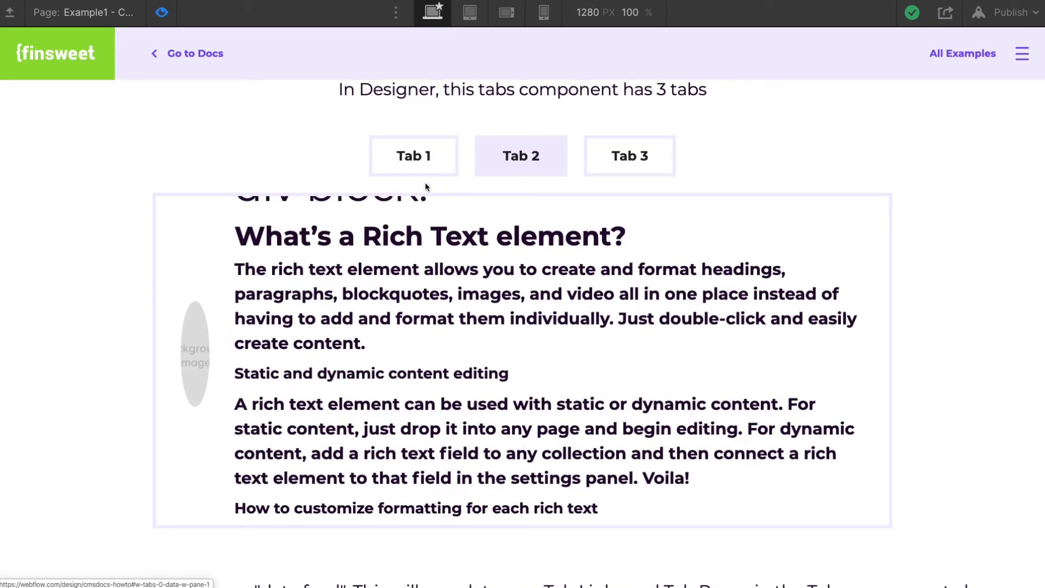
left_click(416, 158)
left_click(160, 12)
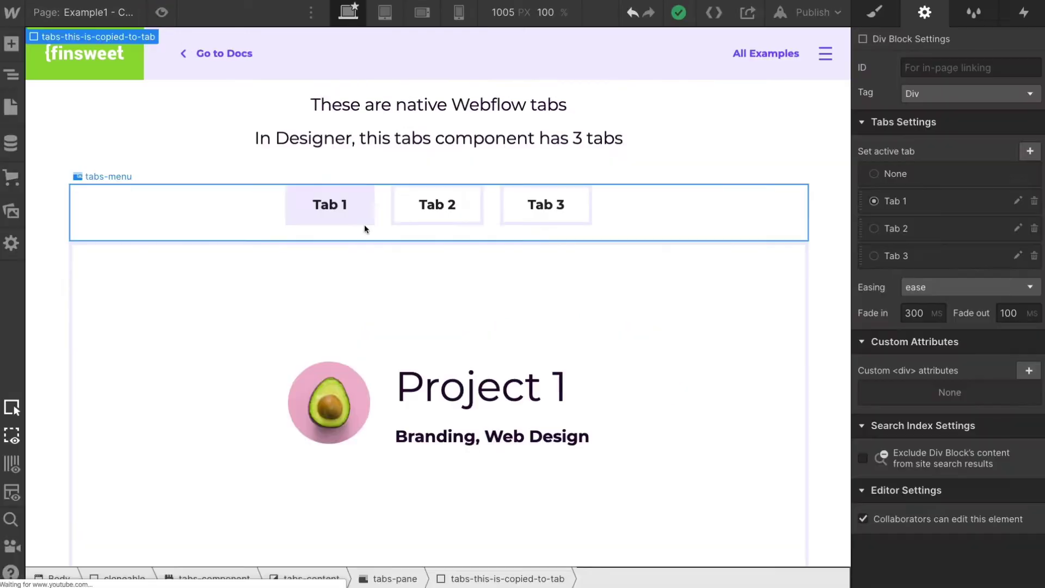
scroll(364, 224, "down", 10)
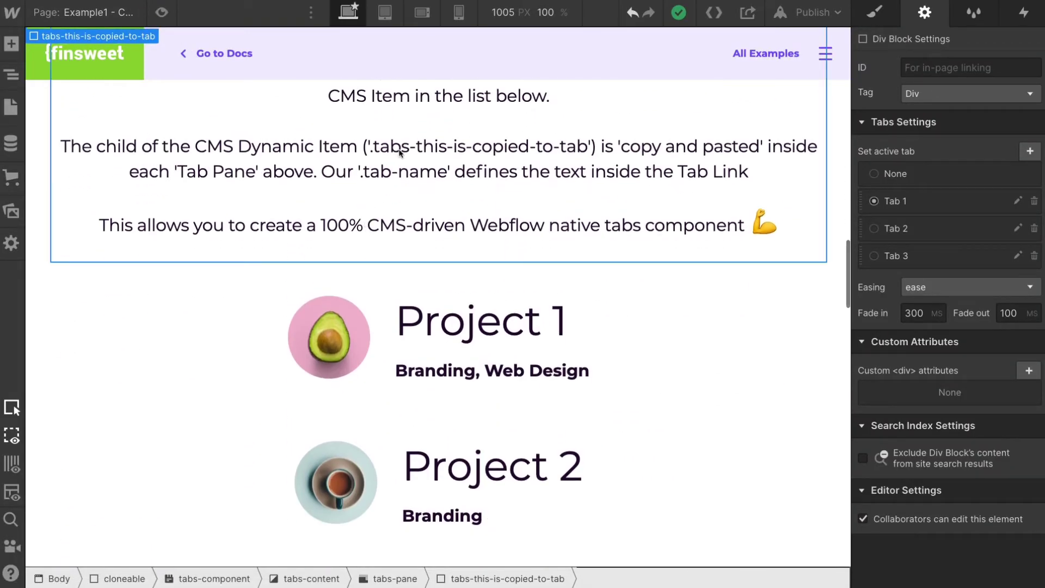
left_click(214, 340)
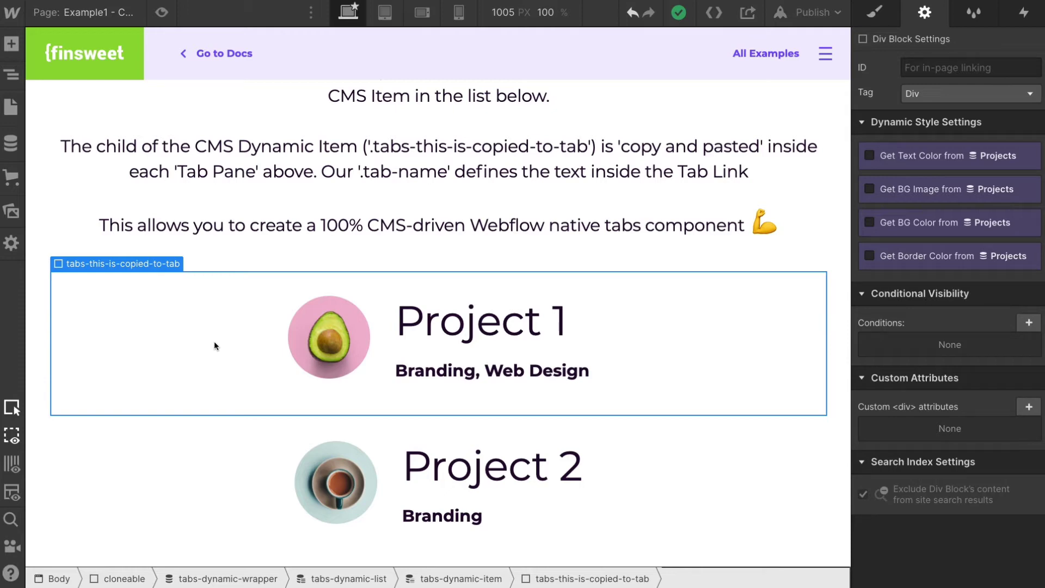
scroll(214, 341, "up", 10)
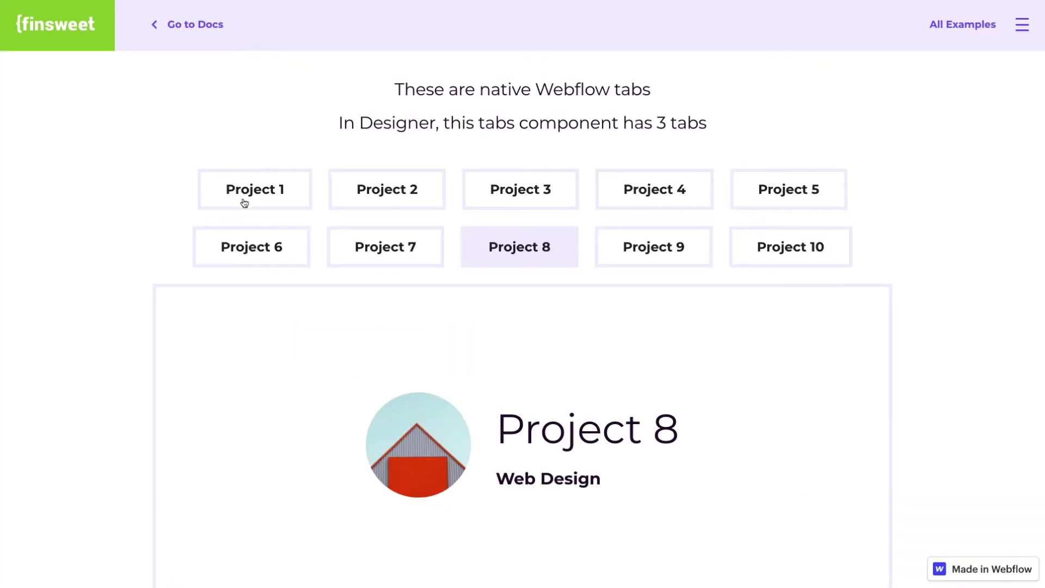
On the live site, step through the Project 1–3 tabs twice, finishing on Project 4
left_click(284, 202)
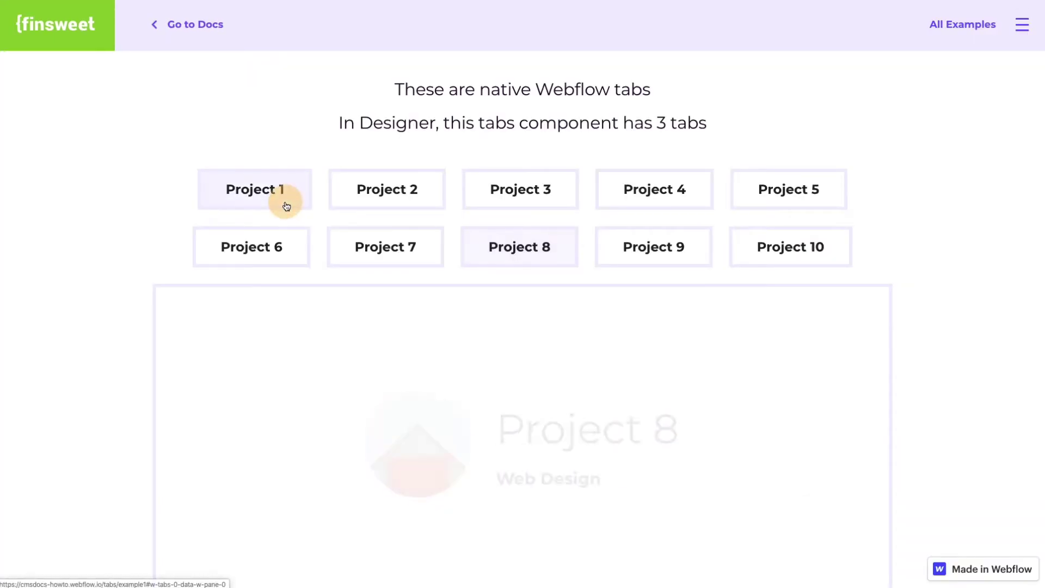
left_click(420, 203)
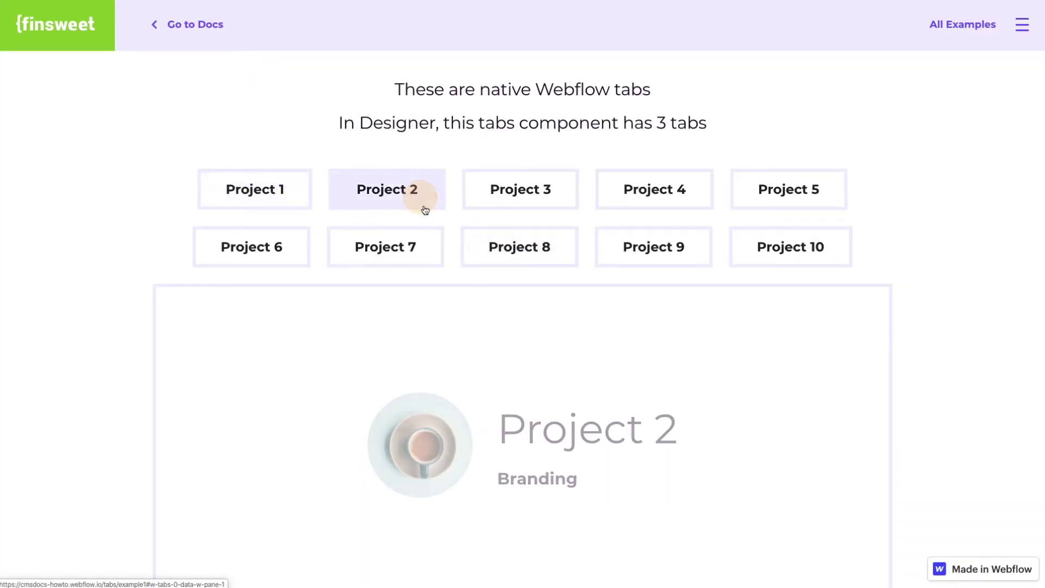
left_click(531, 175)
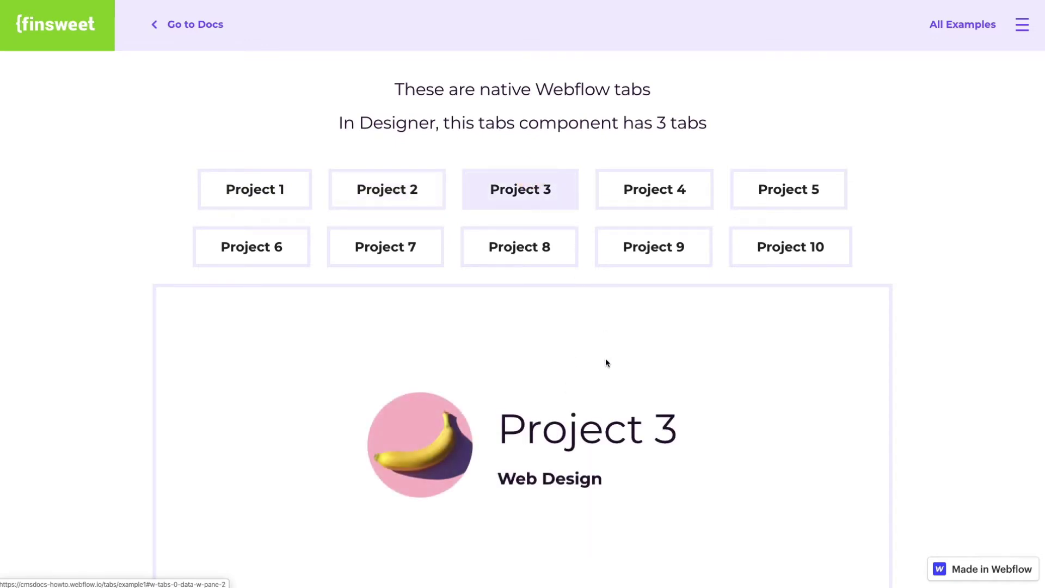
left_click(266, 191)
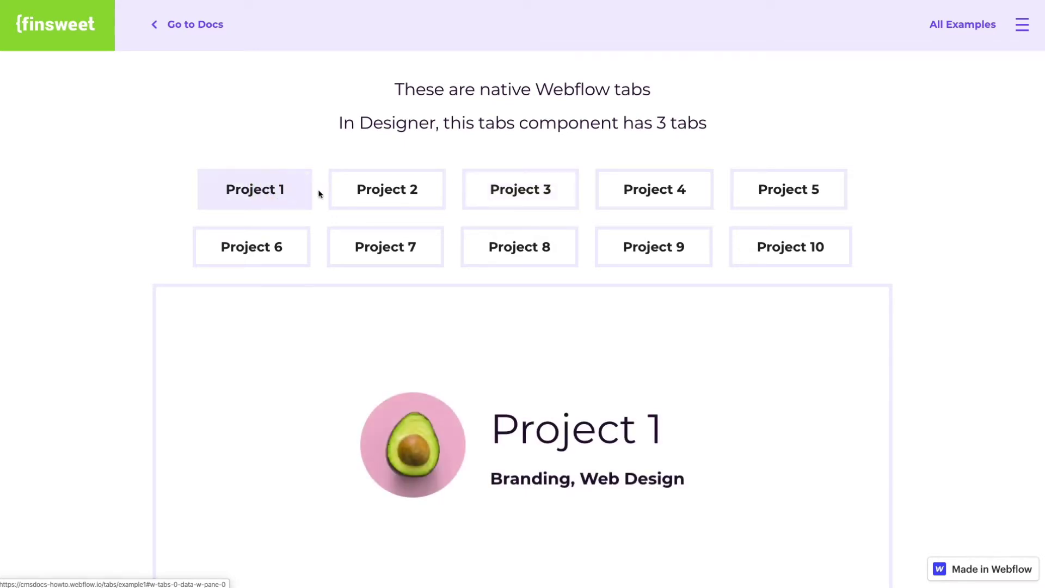
left_click(374, 197)
left_click(493, 194)
left_click(666, 181)
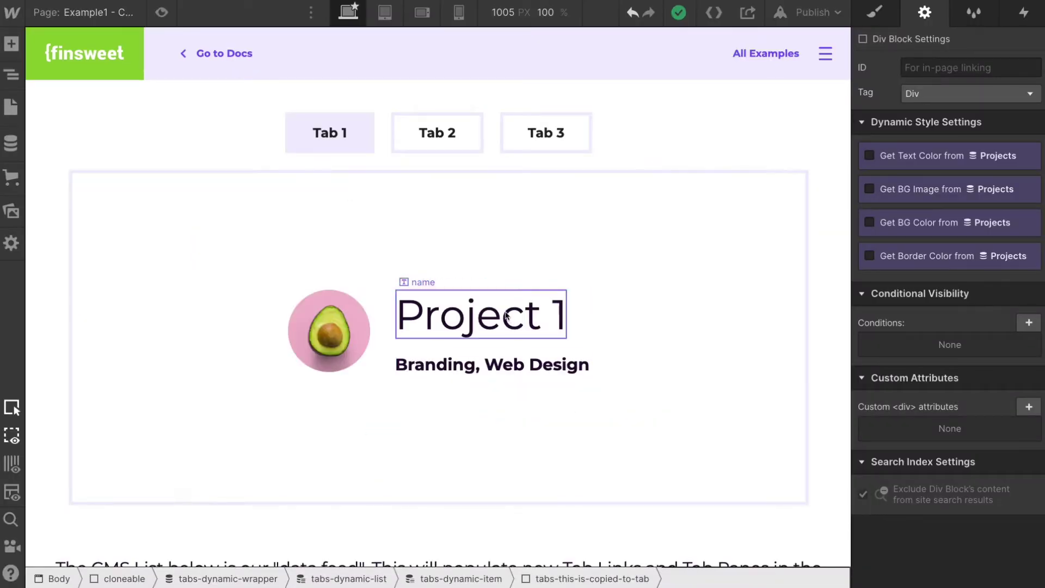
Select the Project 1 and Project 2 name text blocks and inspect their classes in the Style panel
left_click(505, 313)
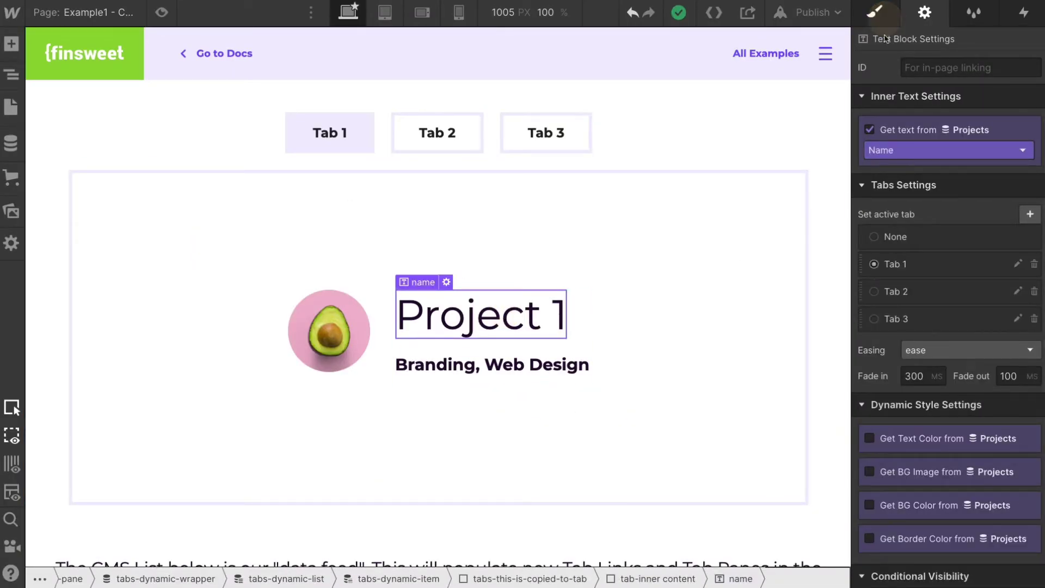
left_click(874, 12)
scroll(498, 233, "down", 3)
scroll(497, 233, "down", 10)
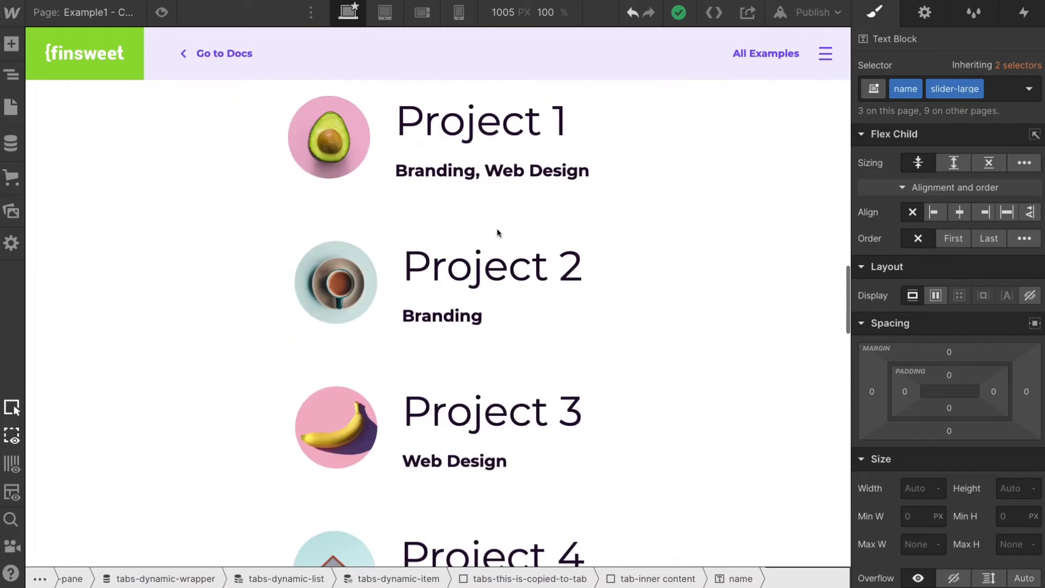
left_click(474, 269)
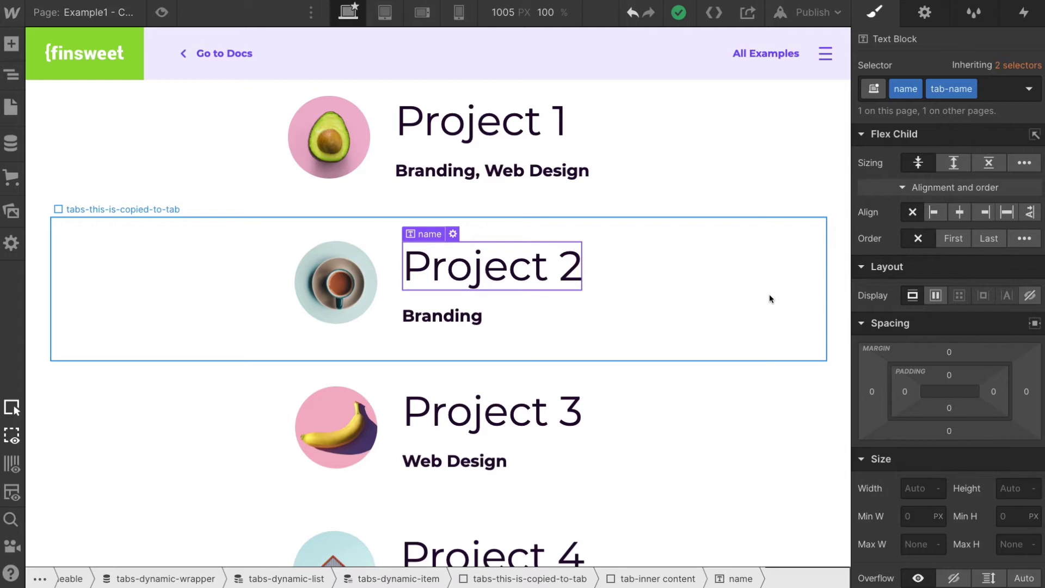
scroll(769, 294, "up", 10)
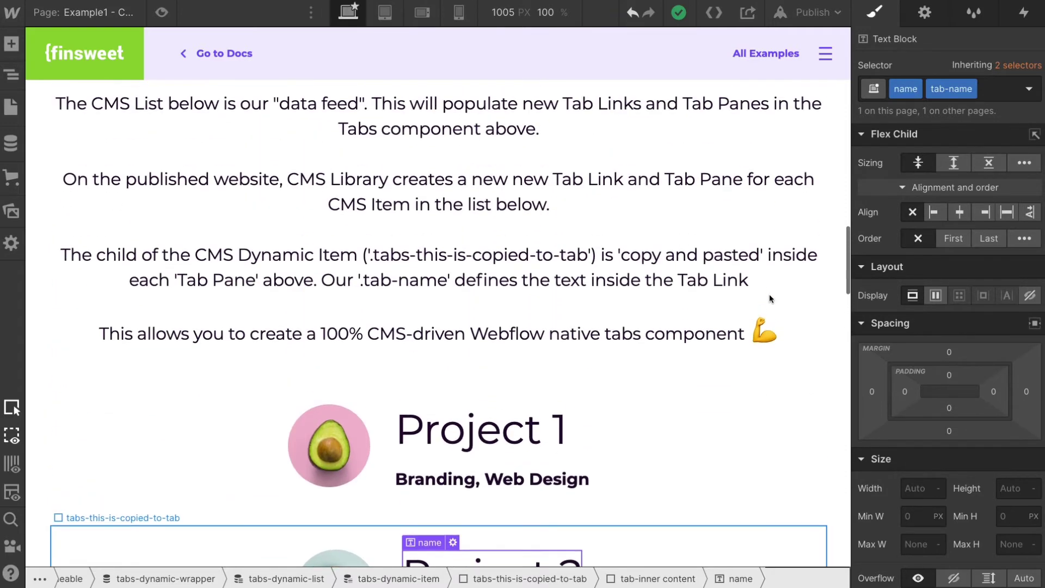
scroll(769, 294, "up", 8)
scroll(769, 294, "down", 4)
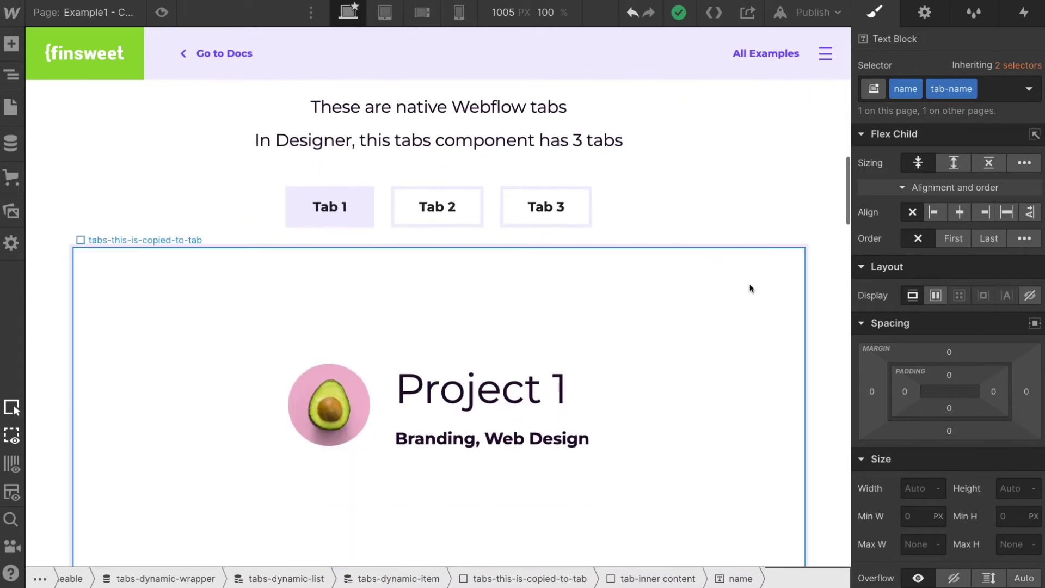
Select the tabs-menu, then the whole tabs-component, and open the Navigator
left_click(704, 235)
left_click(705, 244)
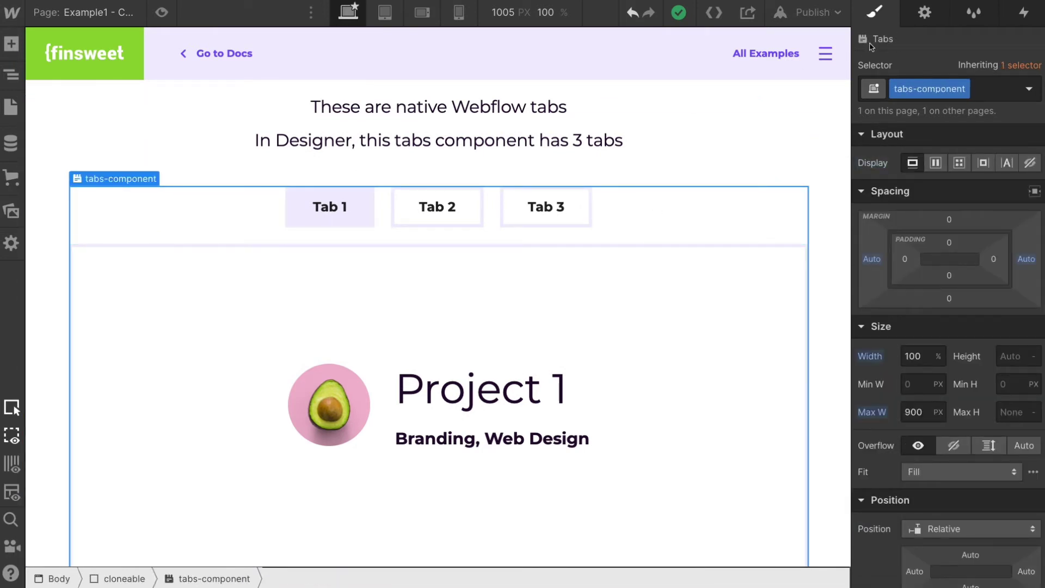
left_click(10, 74)
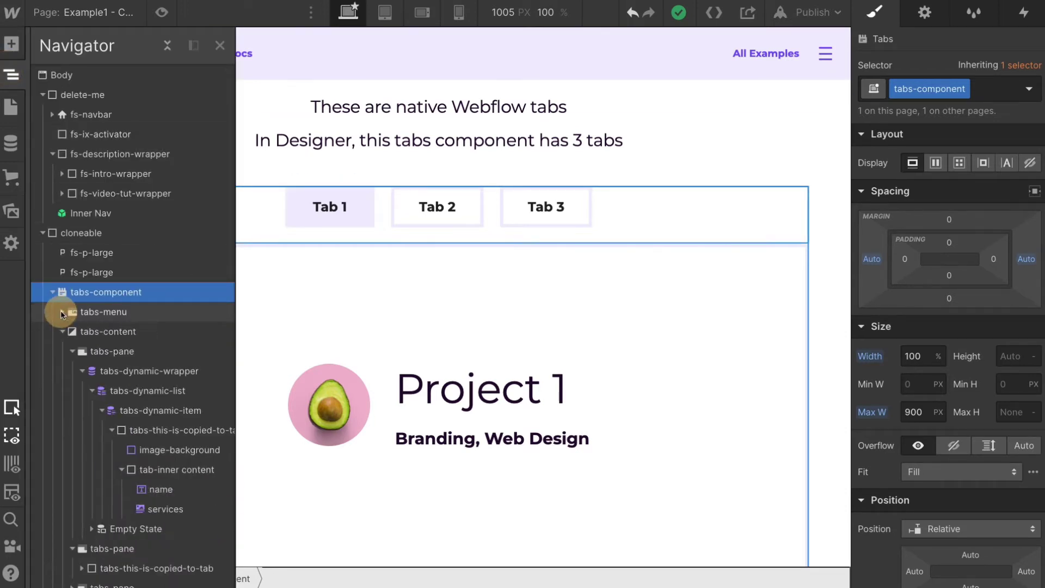
Collapse the tabs-menu and tabs-content branches in the Navigator
left_click(62, 311)
left_click(62, 331)
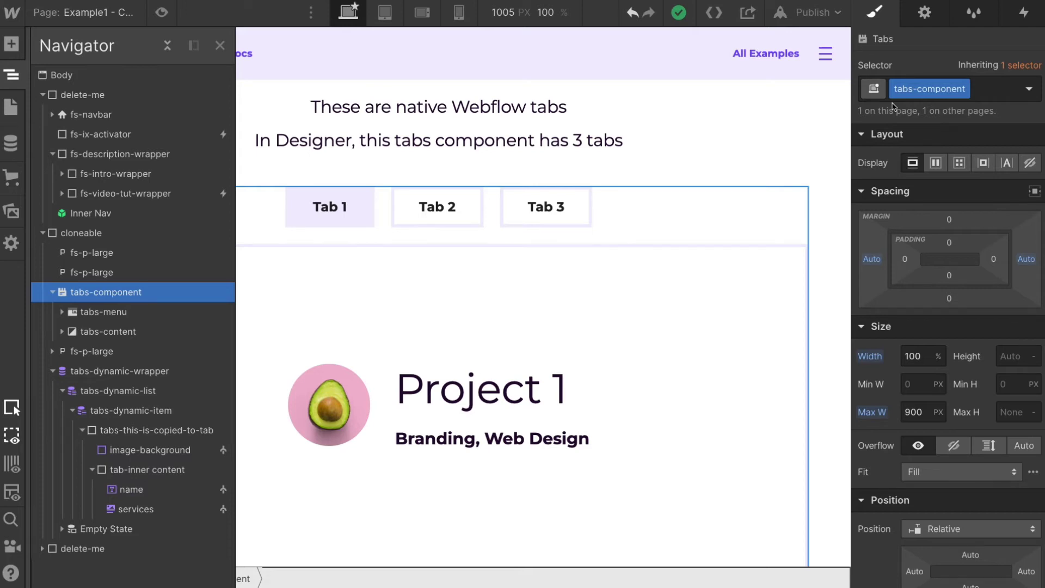
left_click(157, 389)
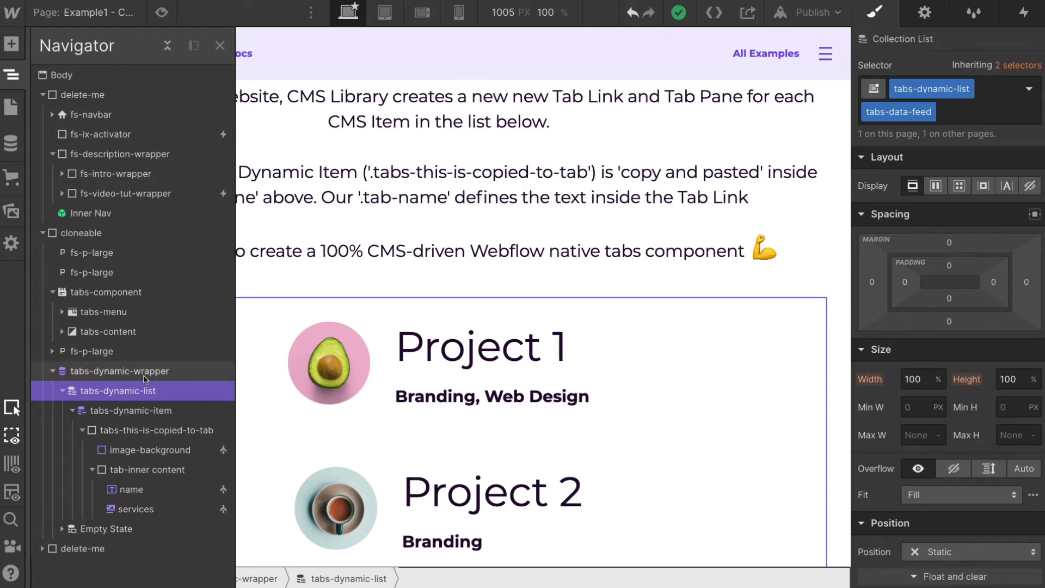
Select tabs-dynamic-wrapper, tabs-dynamic-list and tabs-dynamic-item, then the Project 1 name text
left_click(147, 371)
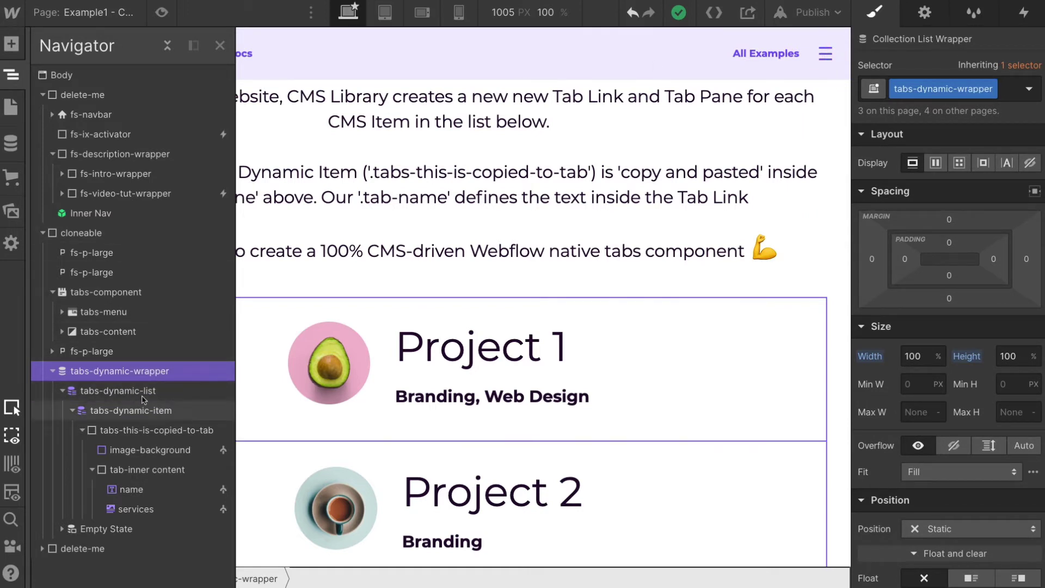
left_click(122, 390)
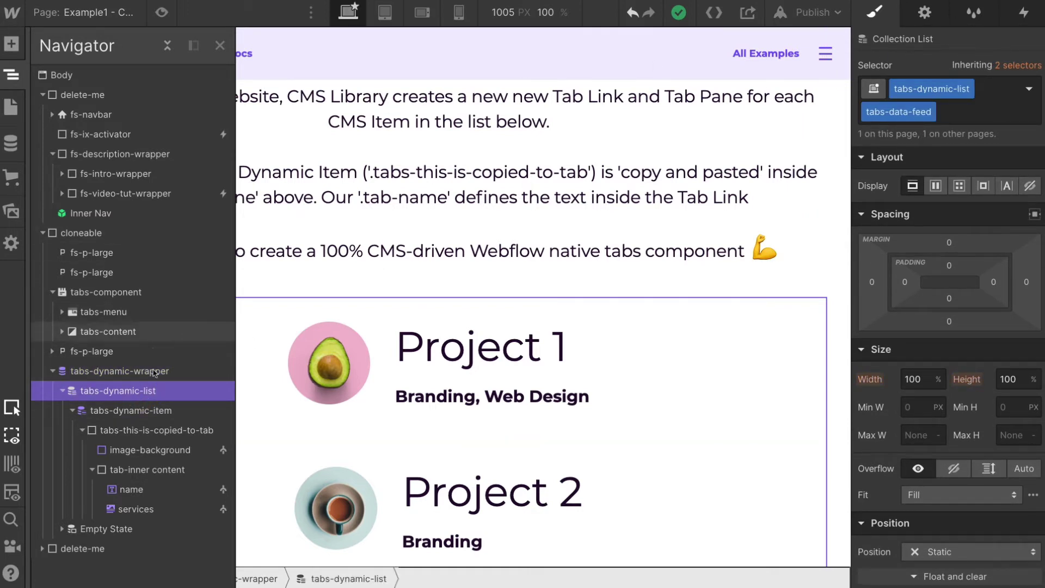
left_click(173, 411)
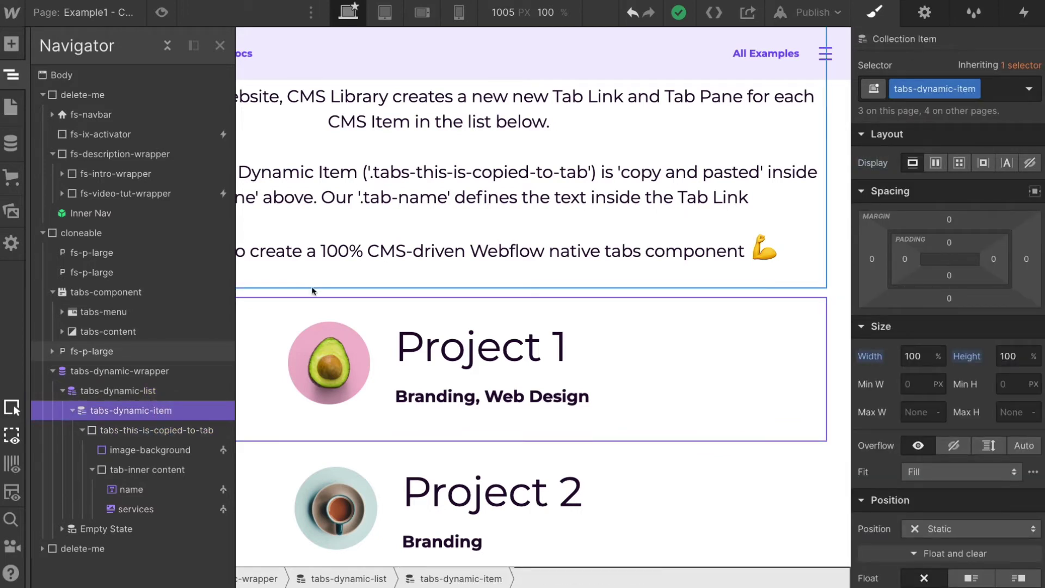
left_click(156, 391)
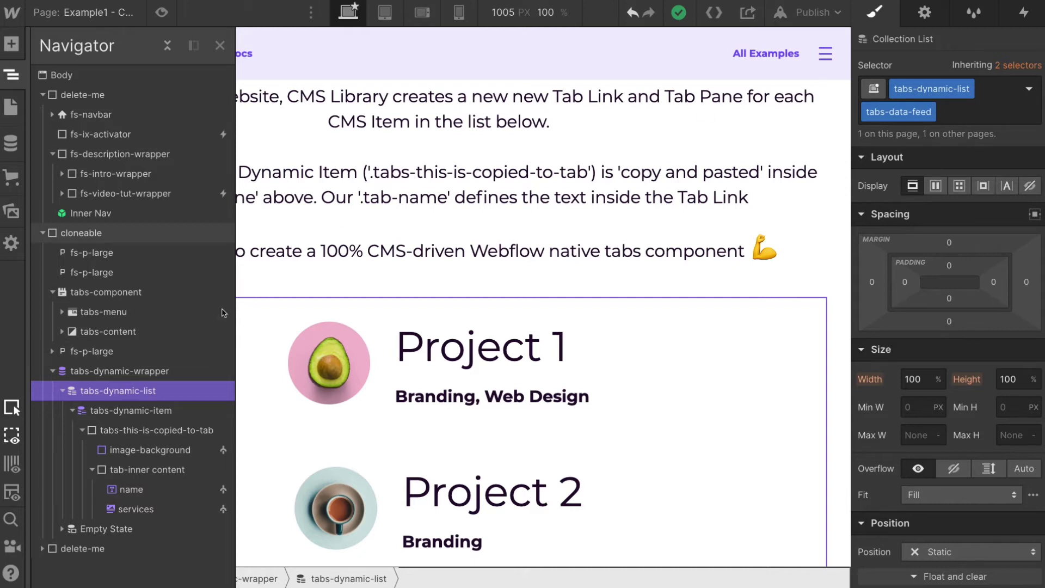
left_click(490, 356)
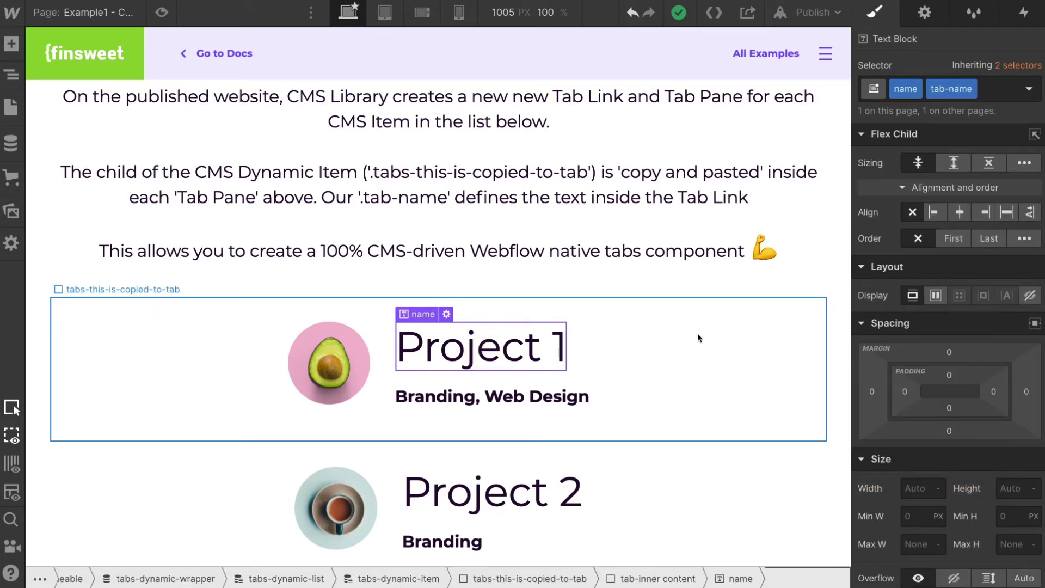
Remove the tab-name combo class from the Project 1 name text
left_click(697, 337)
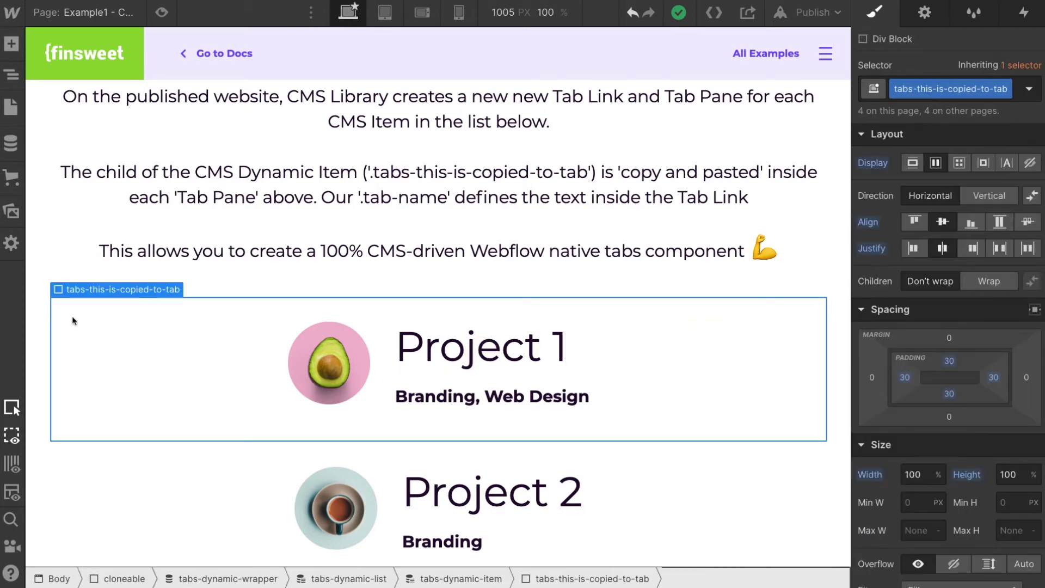
left_click(561, 343)
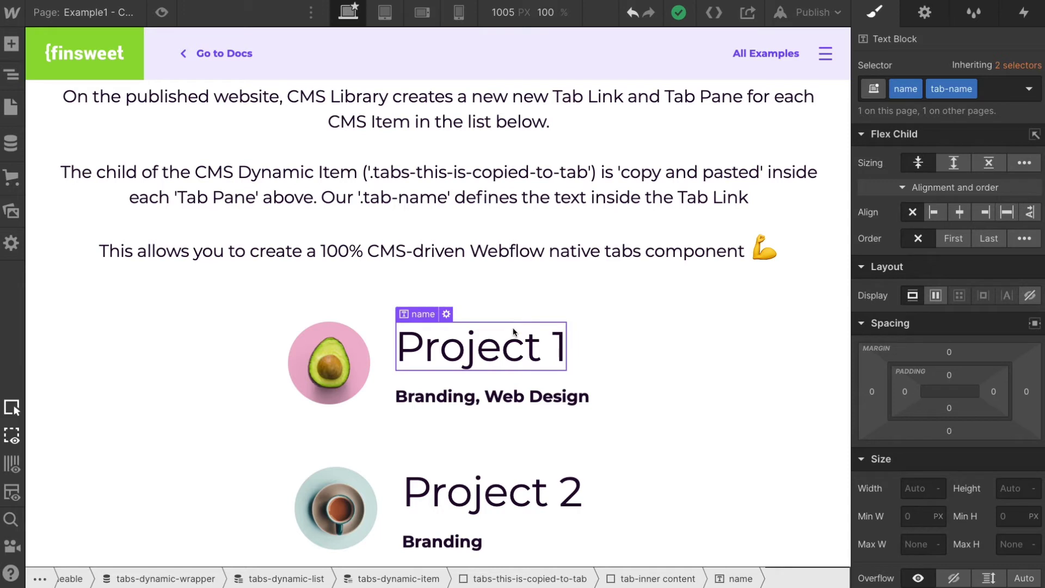
left_click(997, 95)
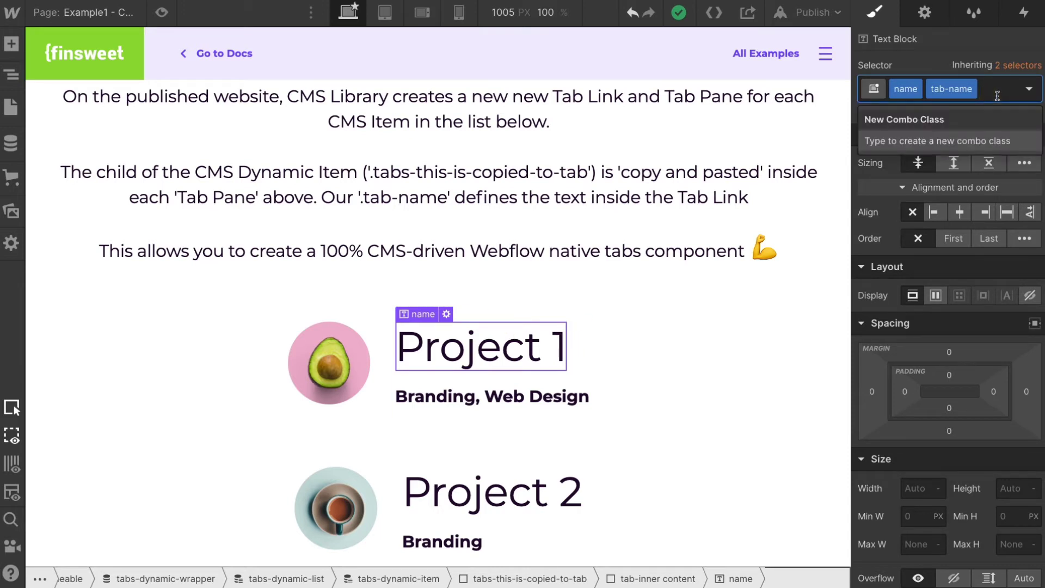
key("BackSpace")
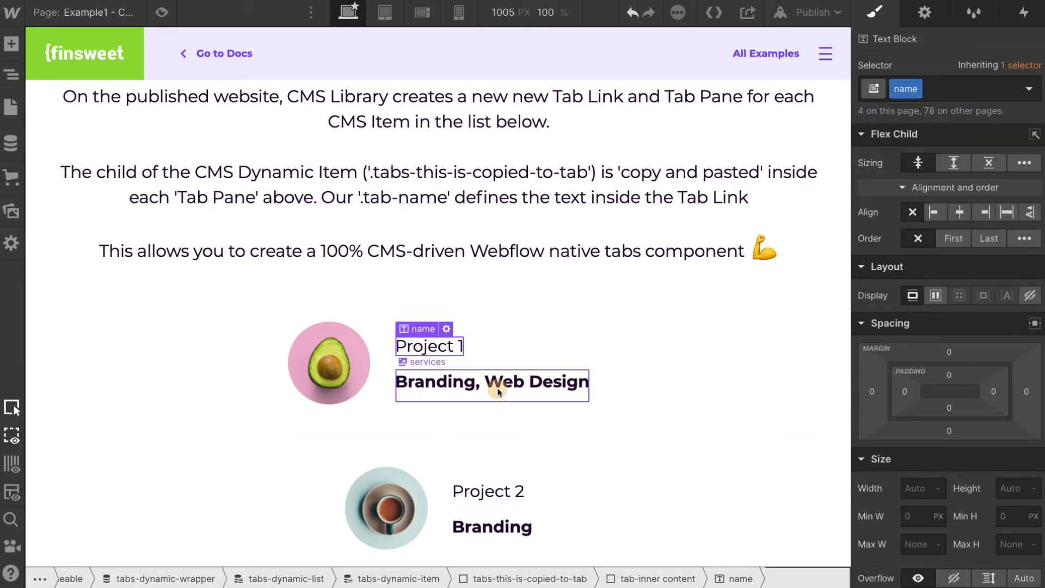
Add tab-name as a combo class on the Project 1 services rich text
left_click(498, 391)
left_click(1005, 97)
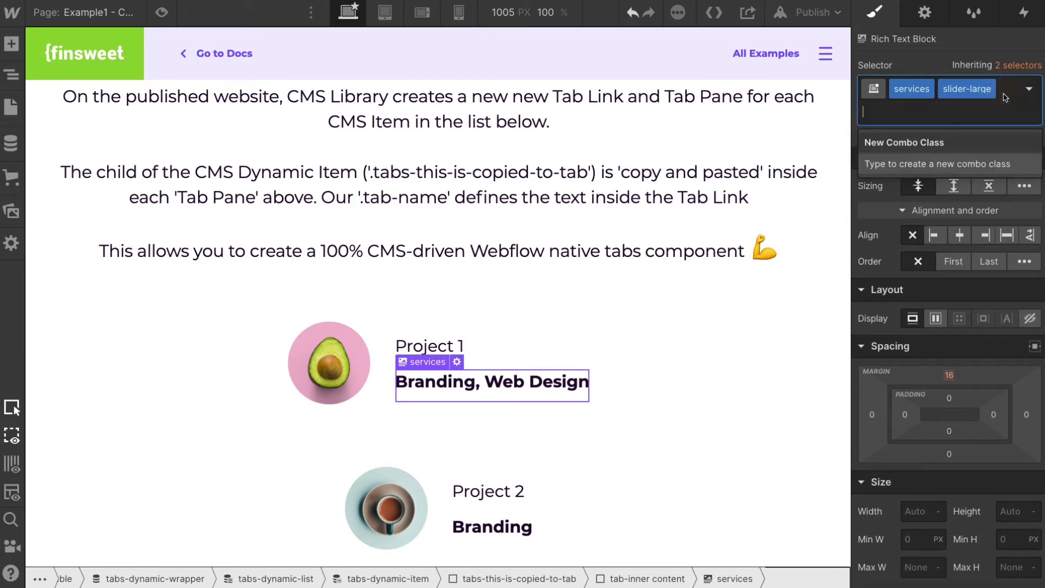
type("tab-name")
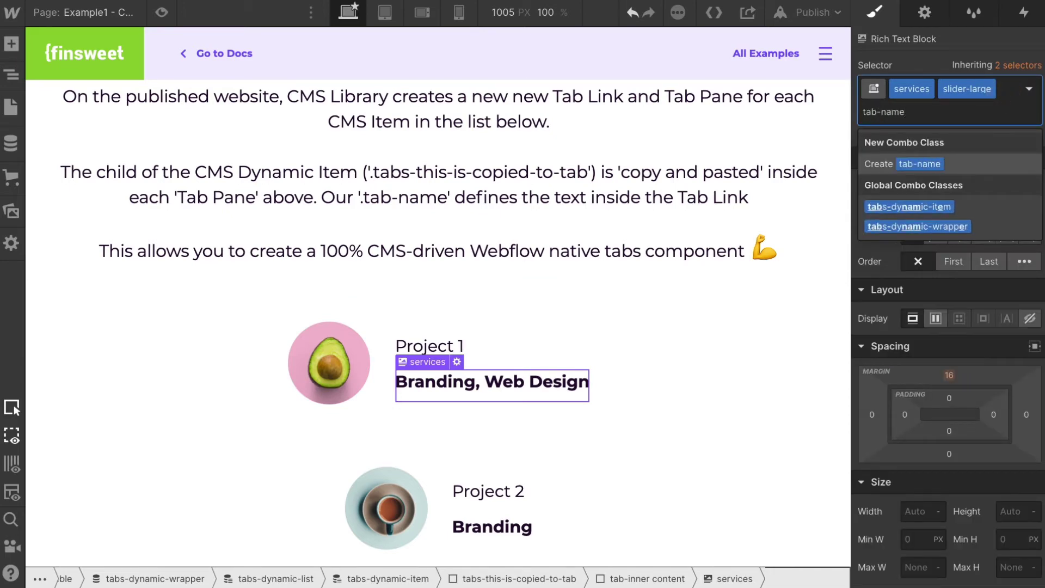
key("Return")
left_click(606, 338)
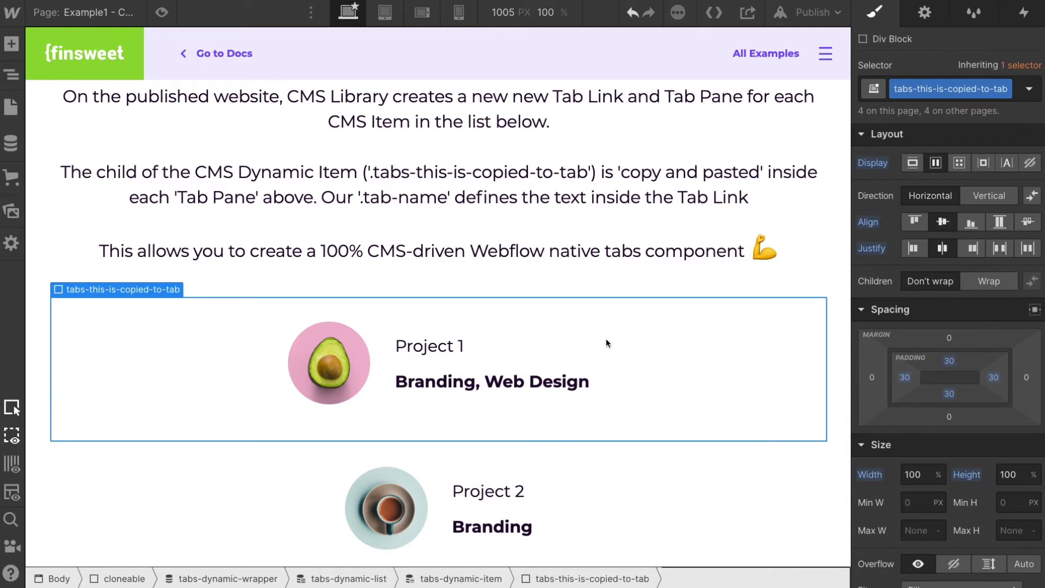
left_click(605, 339)
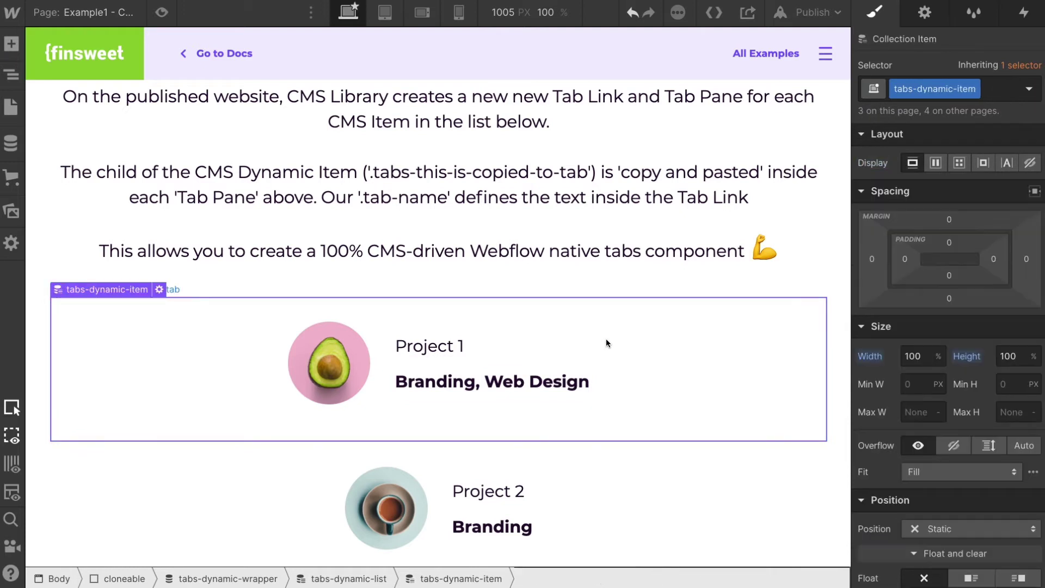
Limit the tabs-dynamic-item collection list to 30 items and publish the site to its domains
left_click(924, 12)
left_click(924, 460)
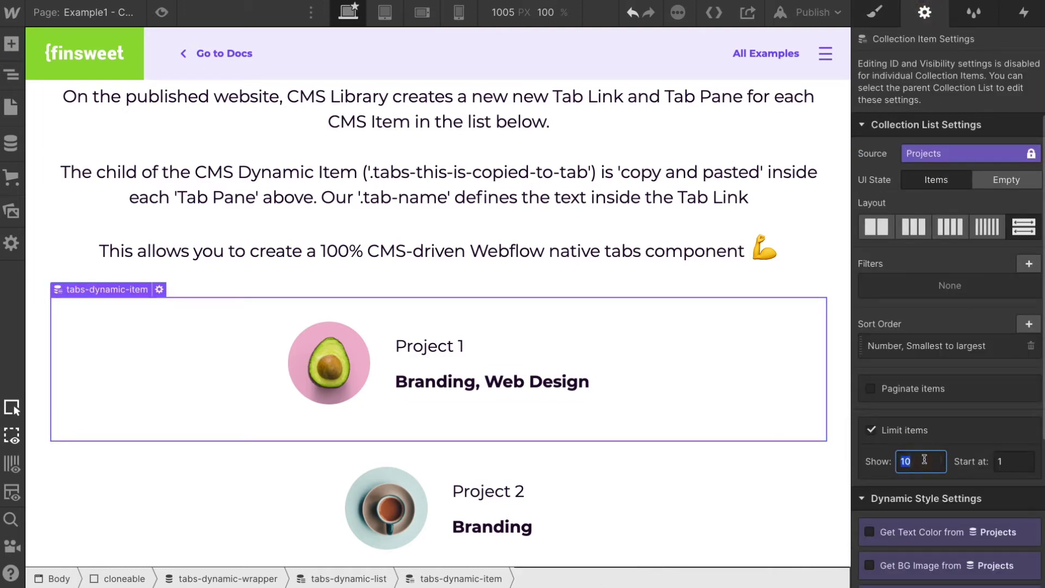
type("30")
left_click(863, 451)
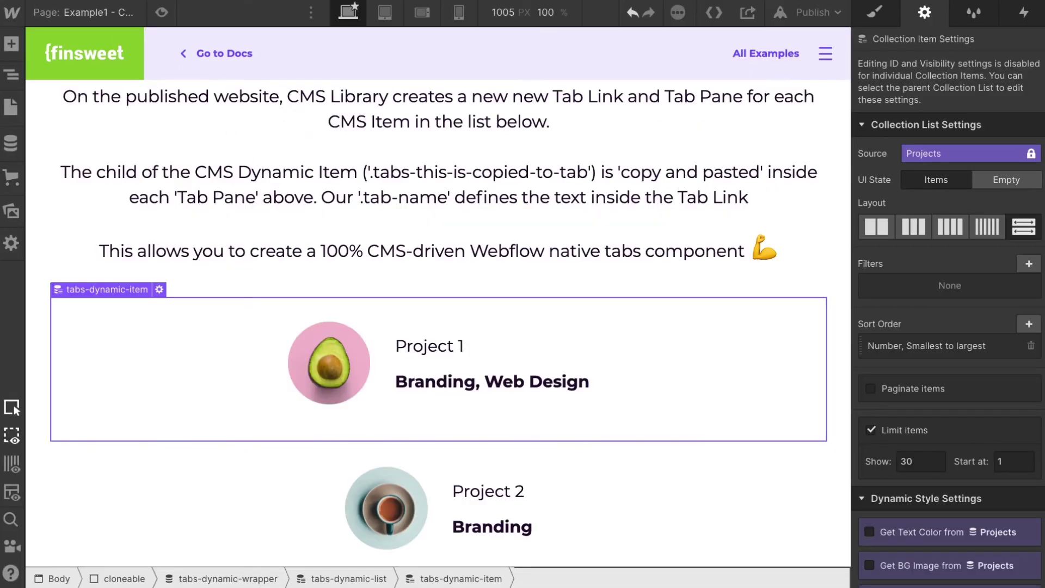
left_click(813, 12)
left_click(703, 220)
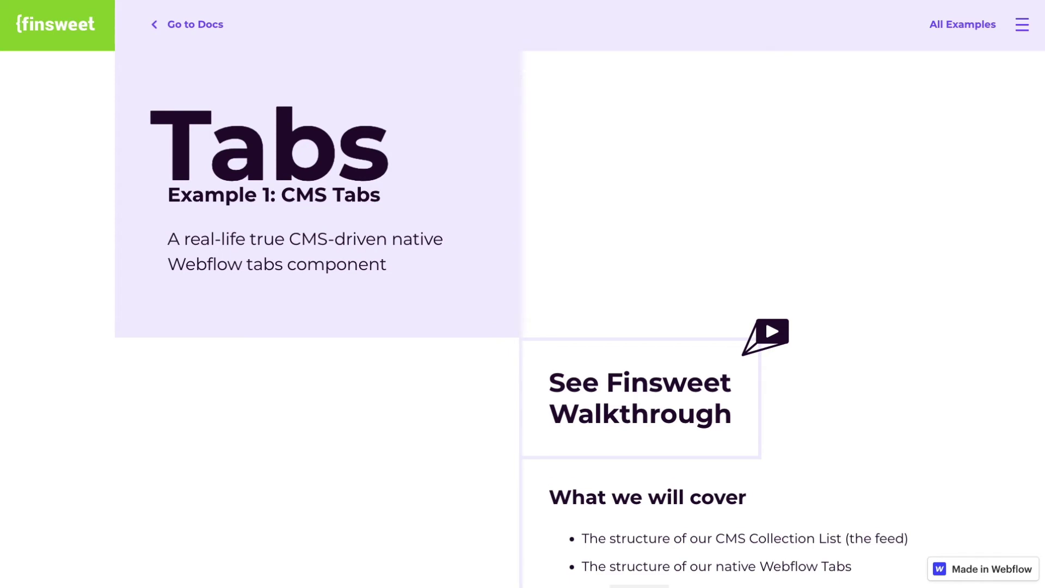
Scroll the live tabs page and switch between the Web Design, Development and Strategy Consulting tabs
scroll(553, 157, "down", 13)
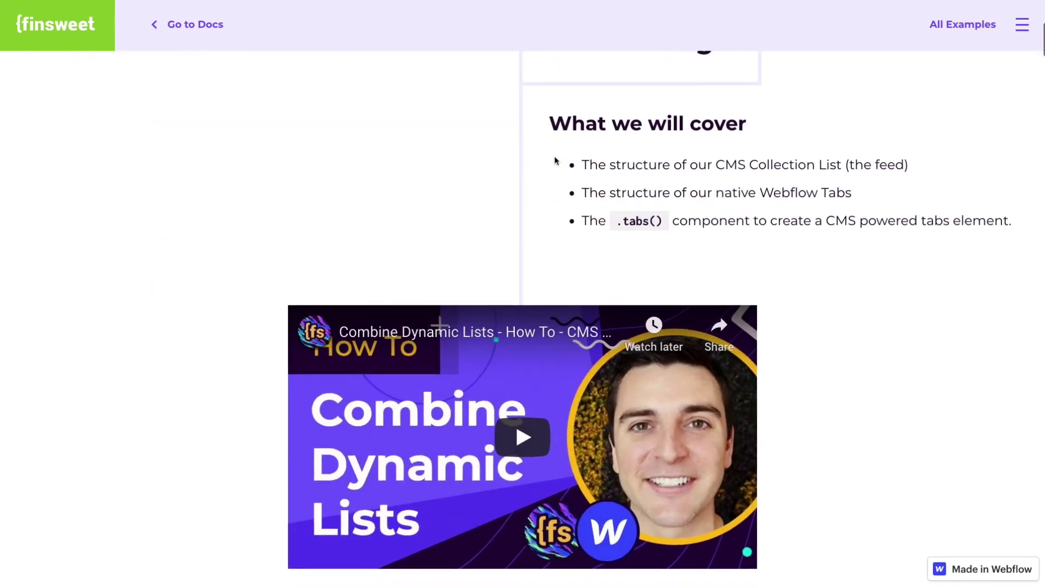
scroll(554, 160, "down", 11)
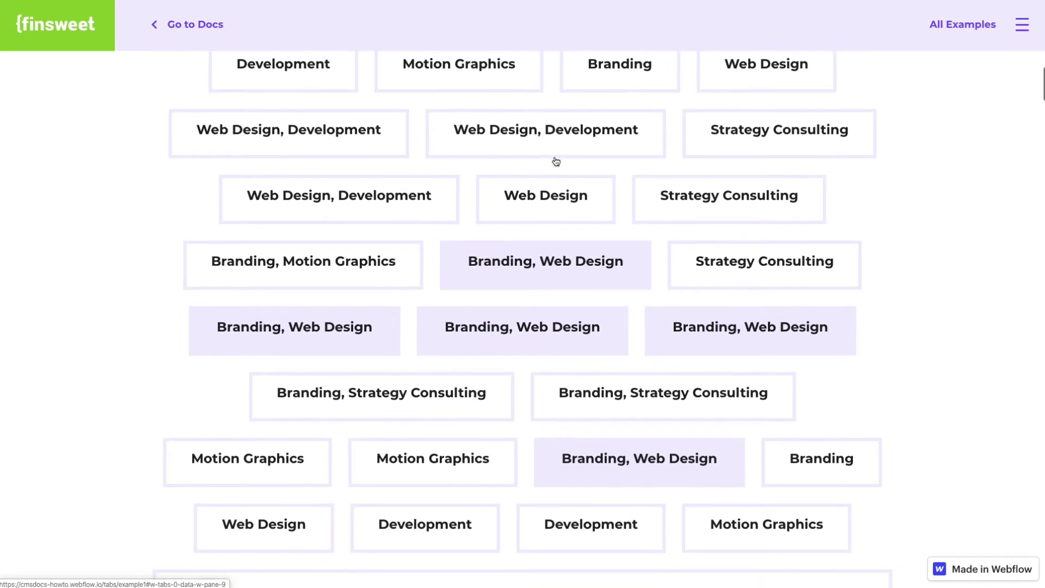
scroll(555, 161, "down", 10)
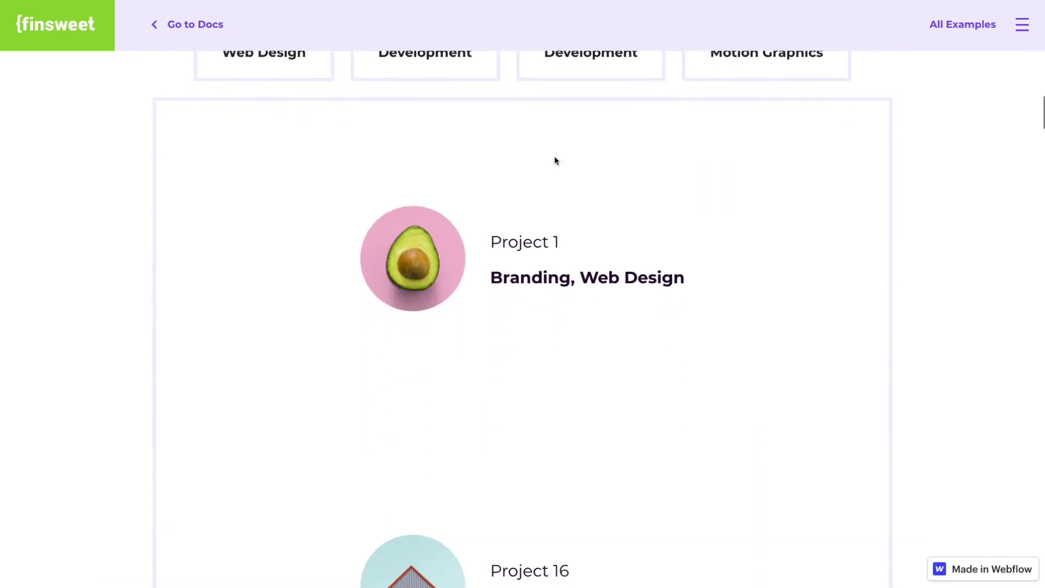
scroll(555, 159, "down", 20)
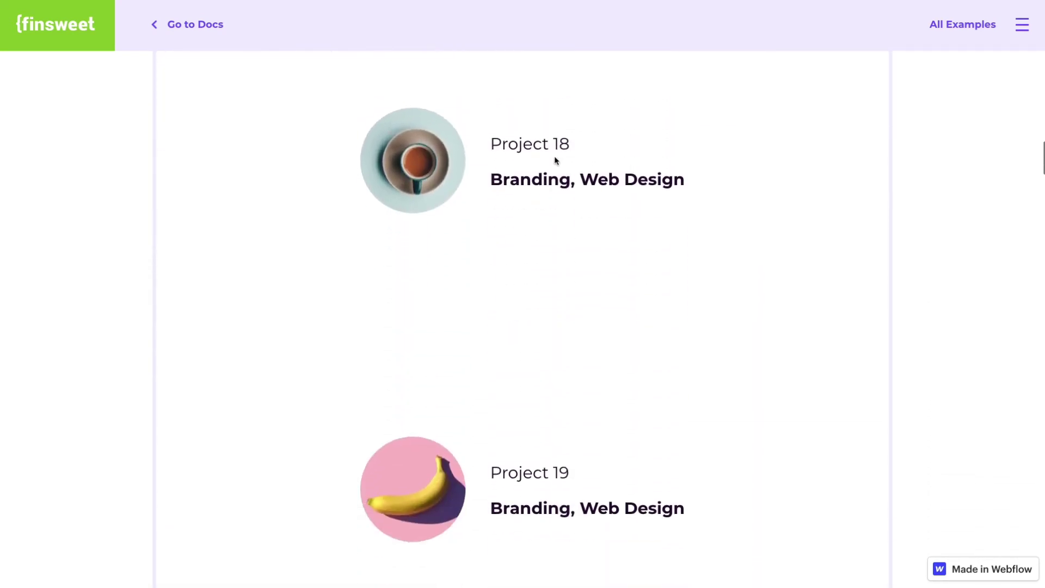
scroll(555, 160, "down", 7)
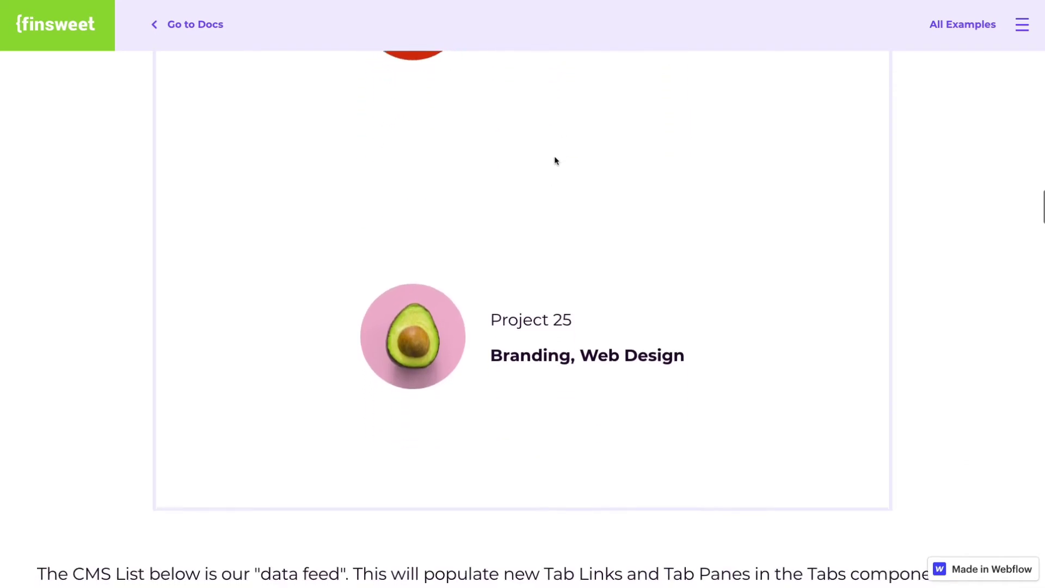
scroll(554, 156, "up", 20)
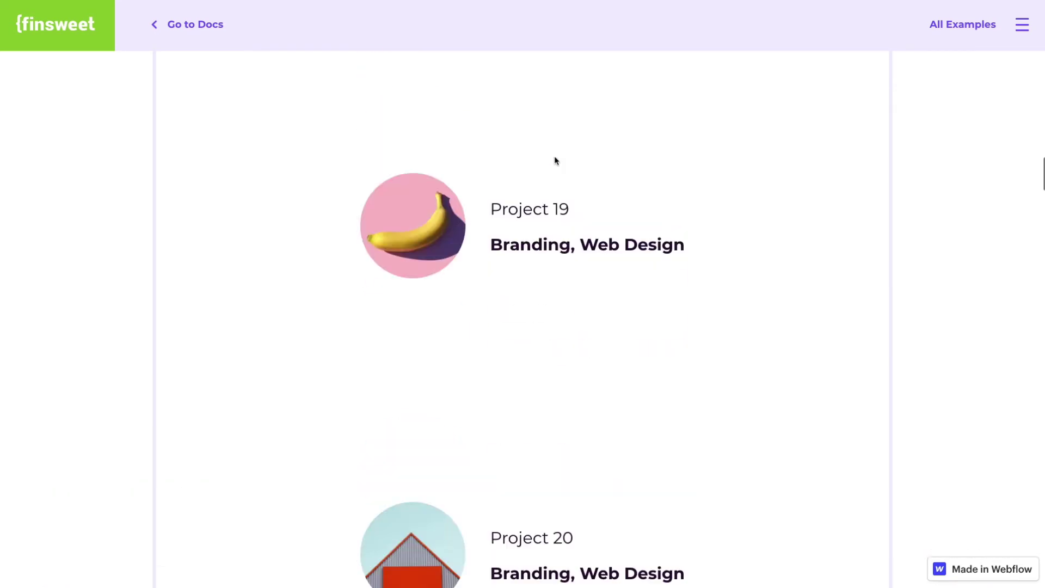
scroll(554, 155, "up", 10)
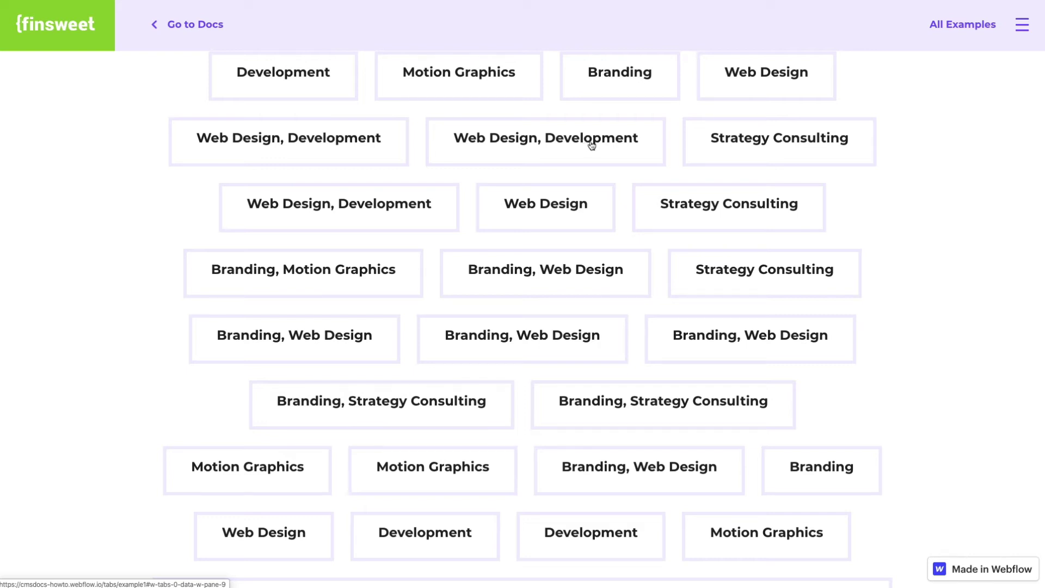
left_click(592, 145)
left_click(758, 139)
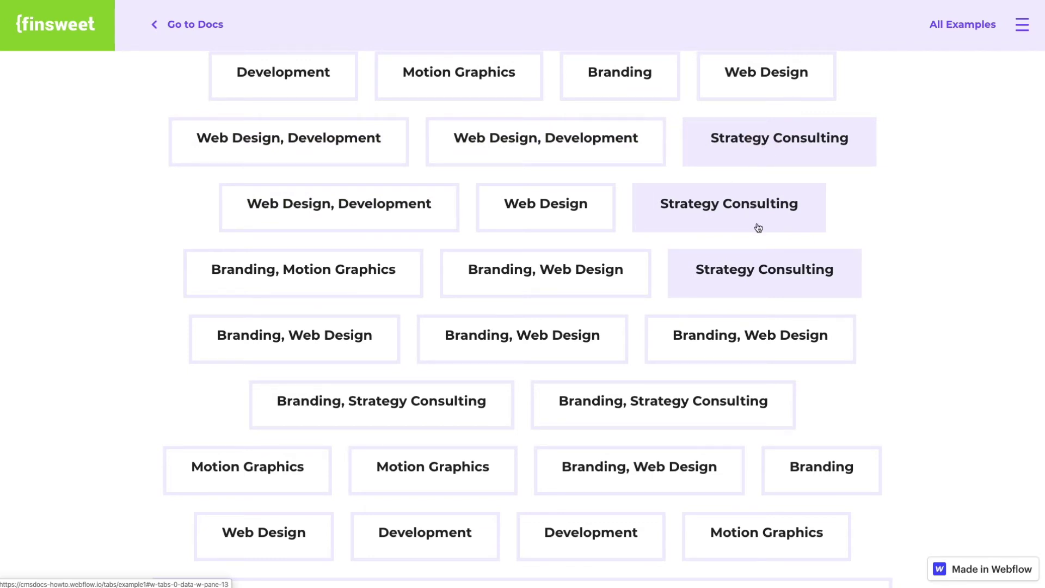
Open the Branding, Web Design tab, review its pane, then return to a Strategy Consulting tab
scroll(759, 226, "up", 4)
scroll(737, 331, "down", 3)
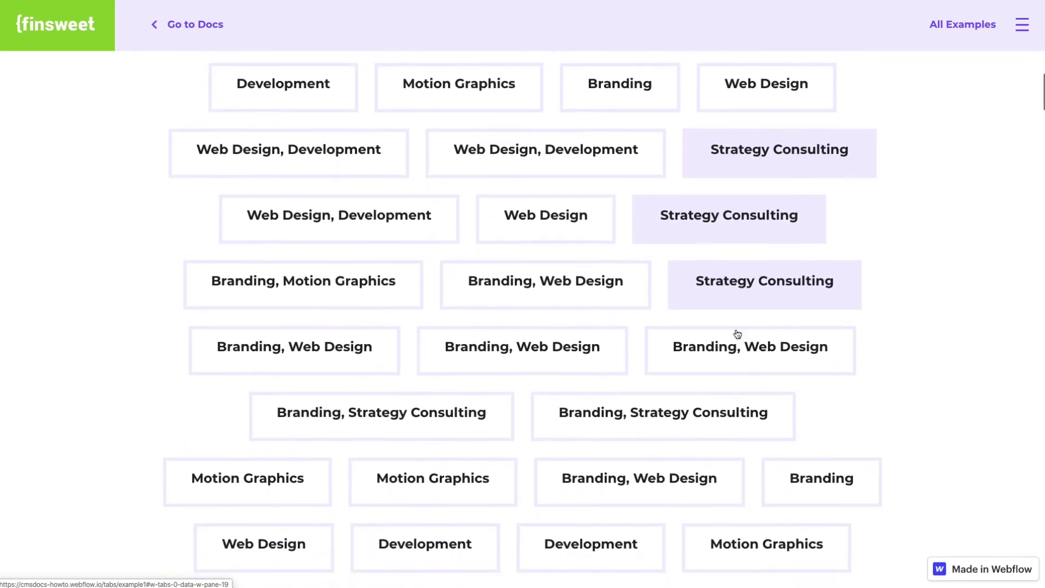
scroll(737, 334, "down", 15)
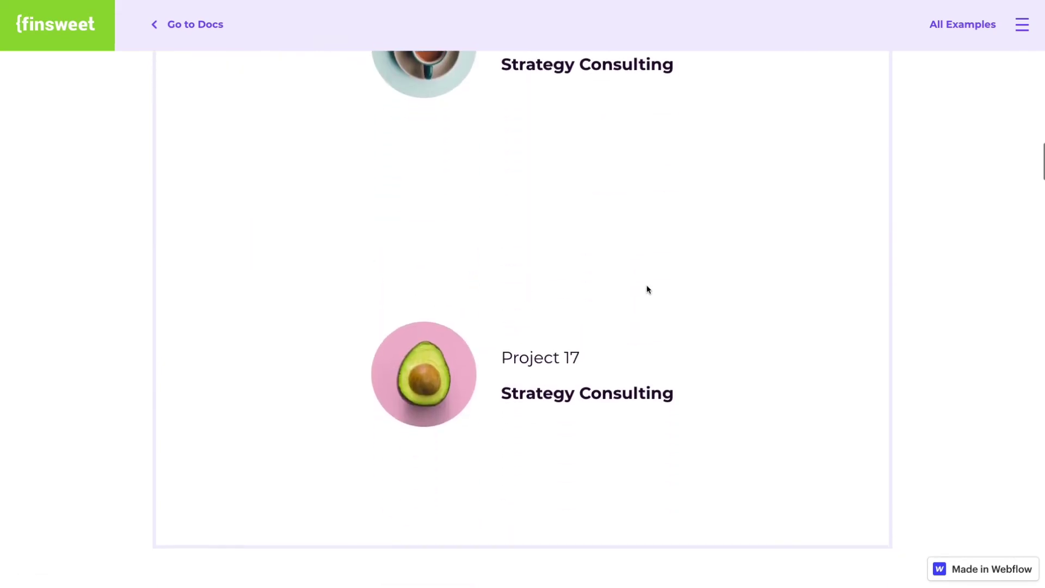
scroll(647, 289, "down", 4)
scroll(646, 289, "up", 20)
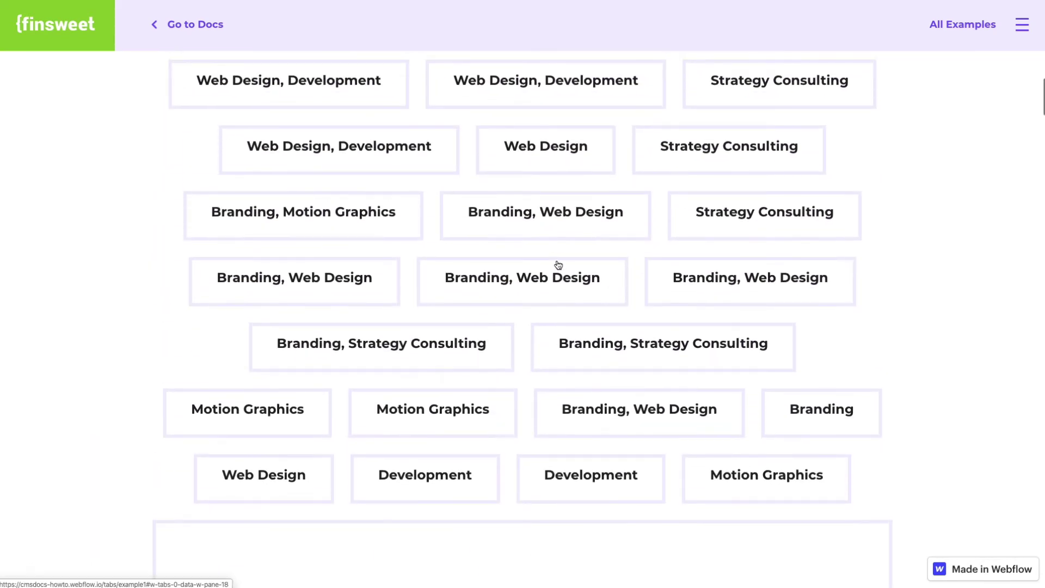
left_click(558, 265)
scroll(536, 272, "down", 8)
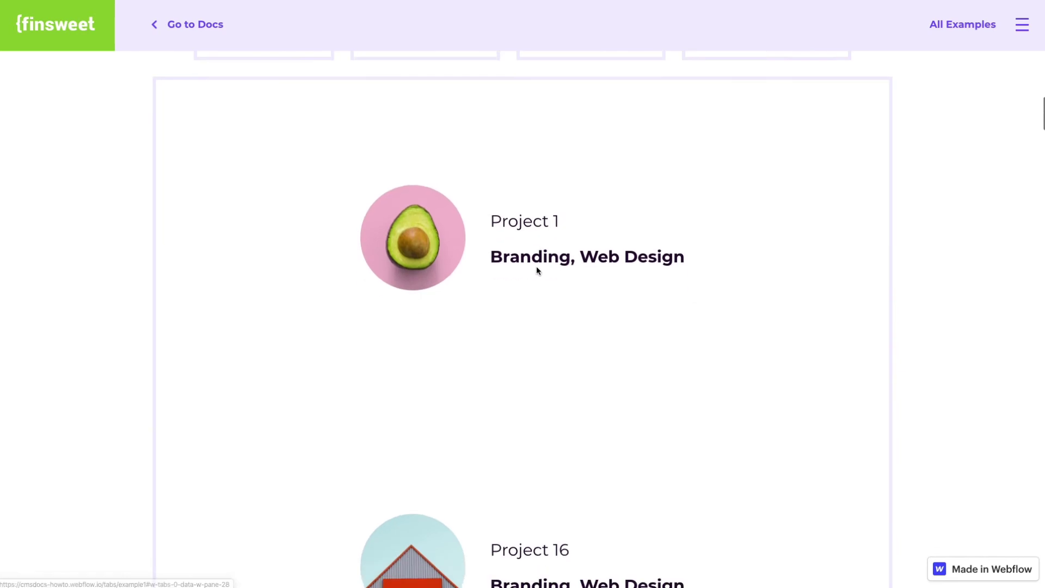
scroll(537, 270, "down", 15)
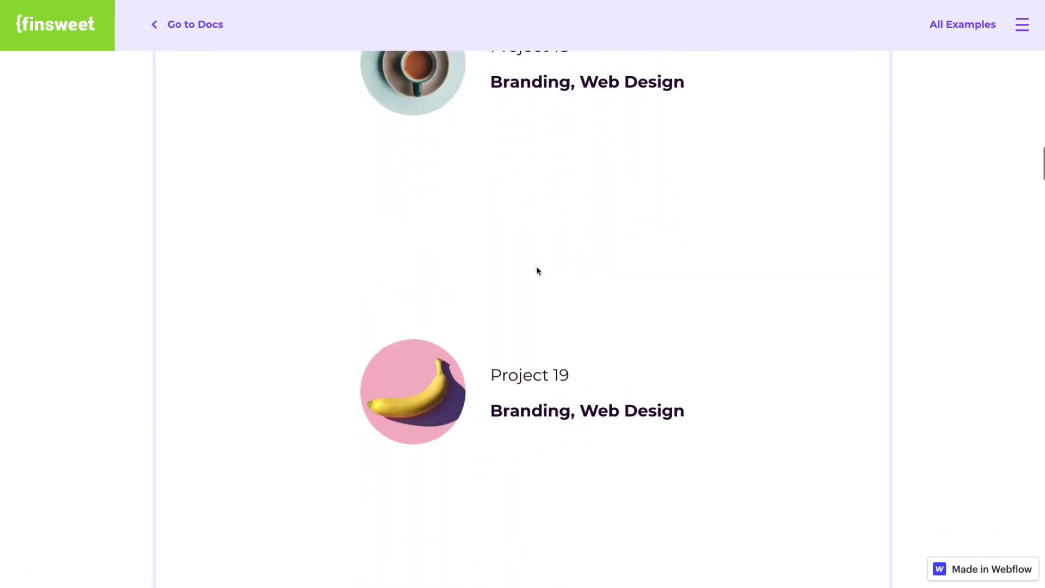
scroll(536, 270, "up", 20)
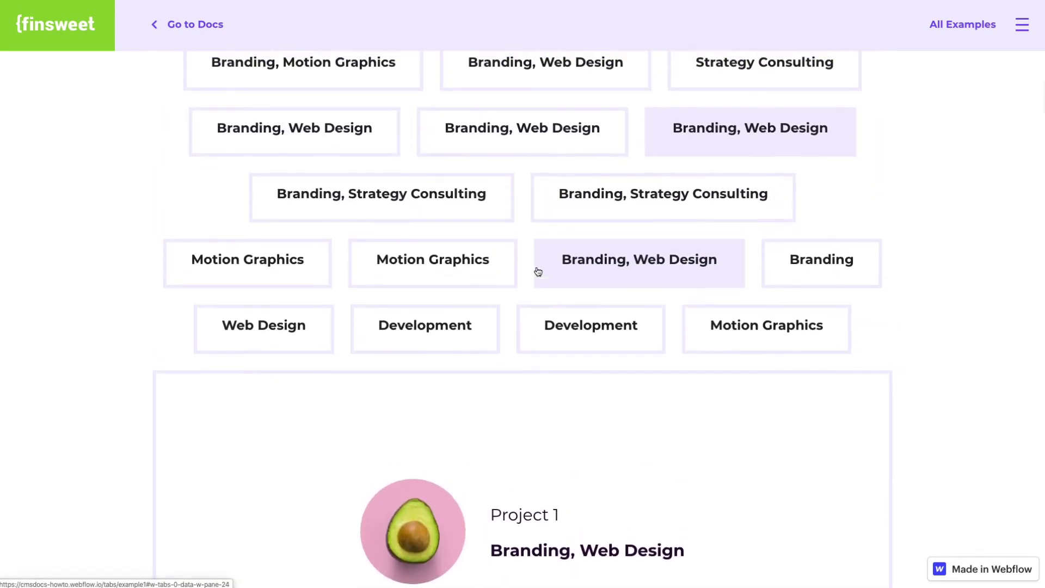
scroll(537, 272, "up", 2)
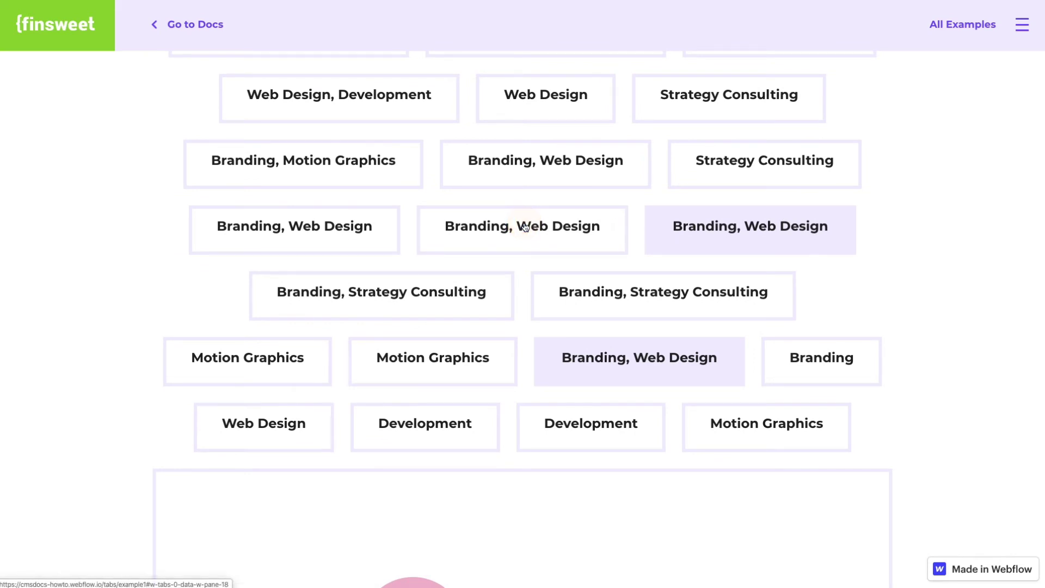
left_click(549, 156)
left_click(550, 158)
left_click(715, 234)
scroll(595, 223, "up", 4)
left_click(773, 196)
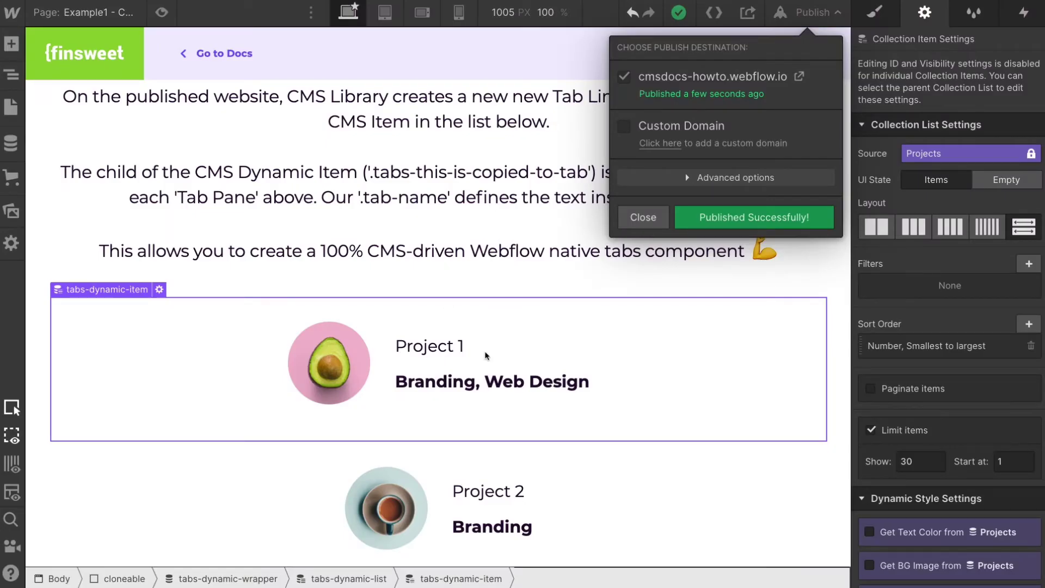
Remove the tab-name combo class from the services category text in Project 1
left_click(625, 219)
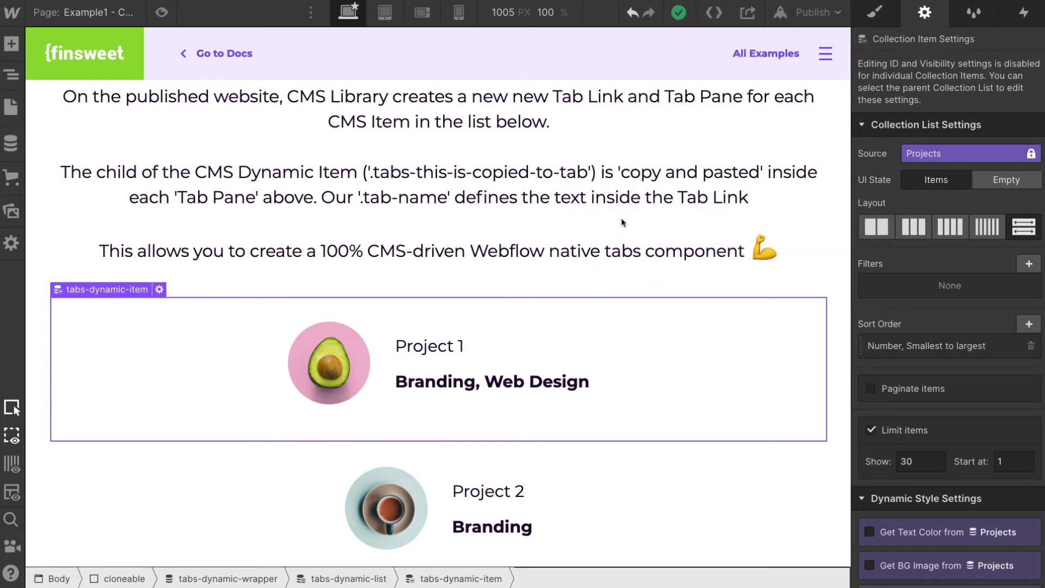
left_click(523, 379)
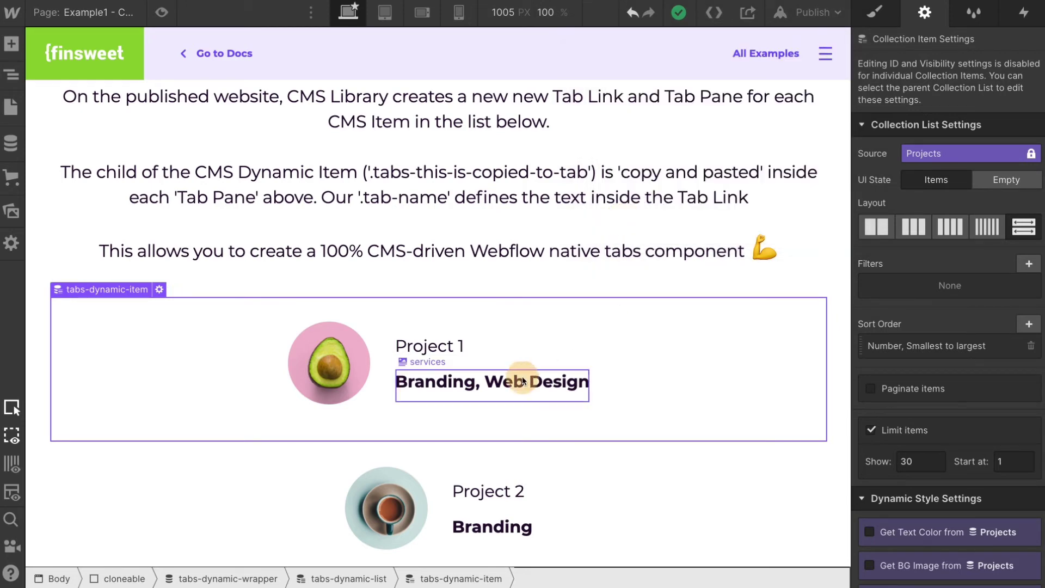
key("Escape")
left_click(875, 12)
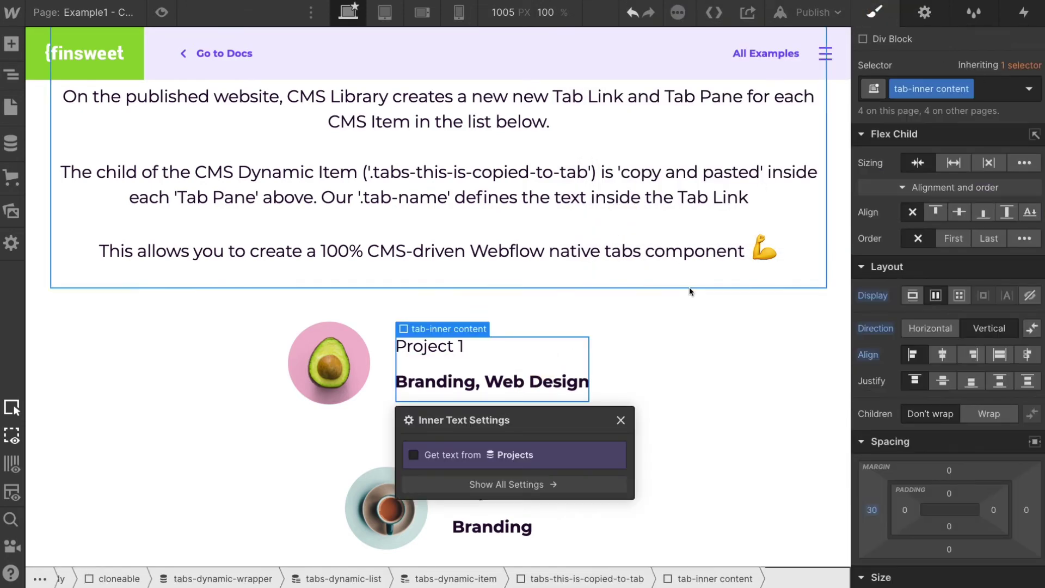
left_click(459, 382)
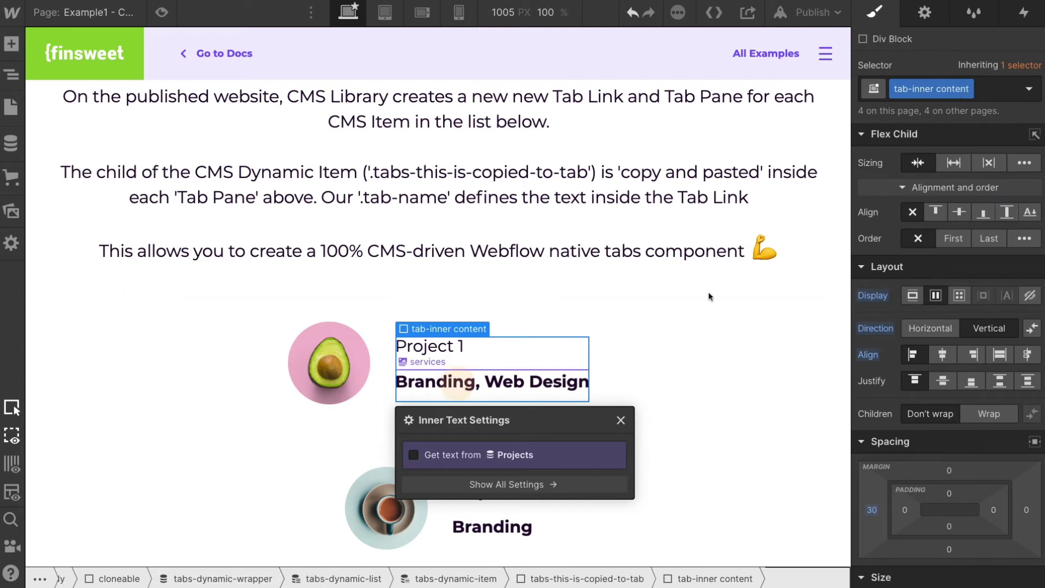
left_click(982, 111)
key("BackSpace")
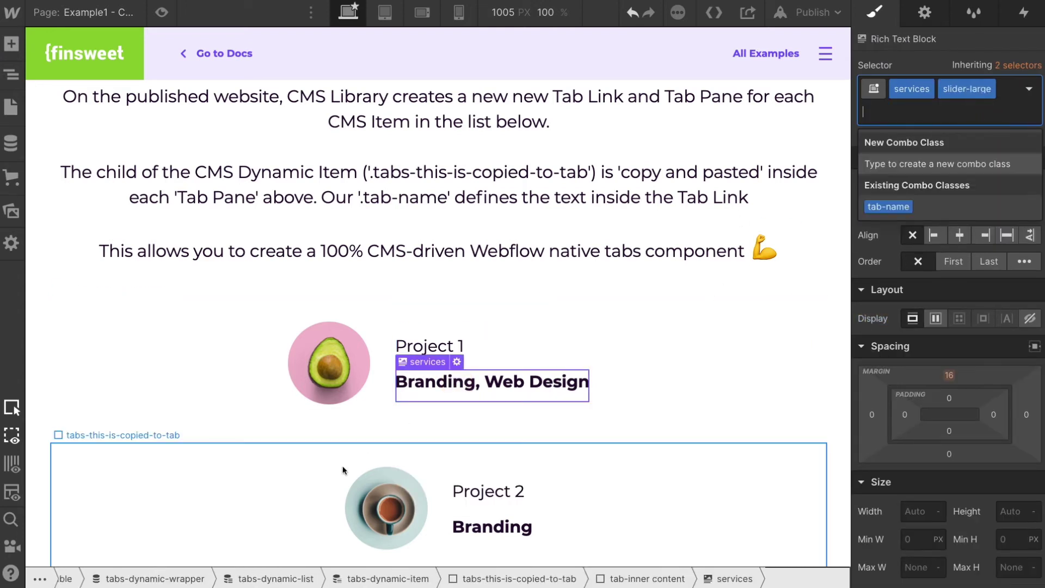
key("Escape")
Apply the tab-name class to the Project 1 name text and republish to the selected domain
left_click(449, 344)
left_click(1012, 87)
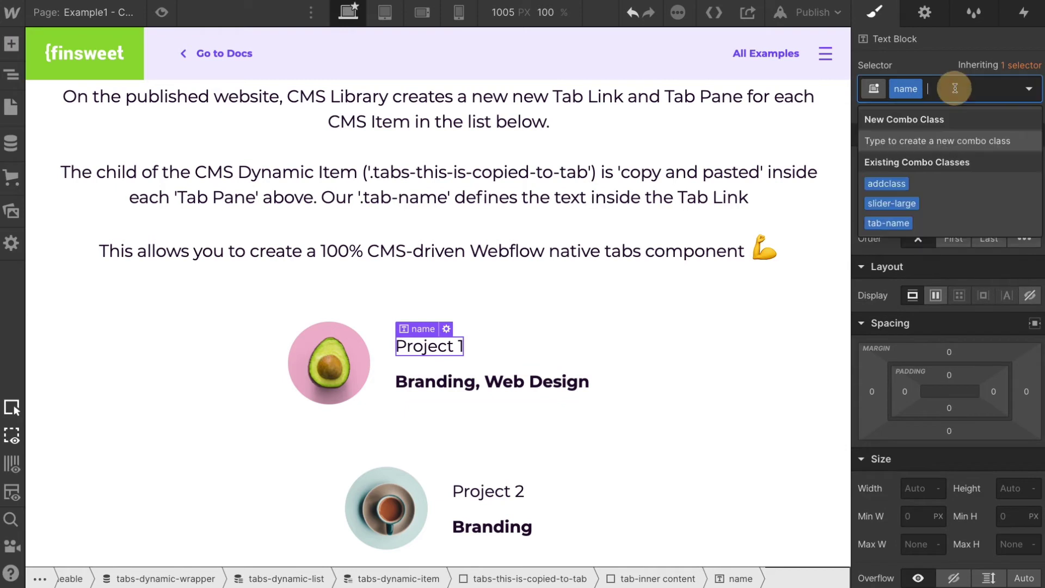
type("tab")
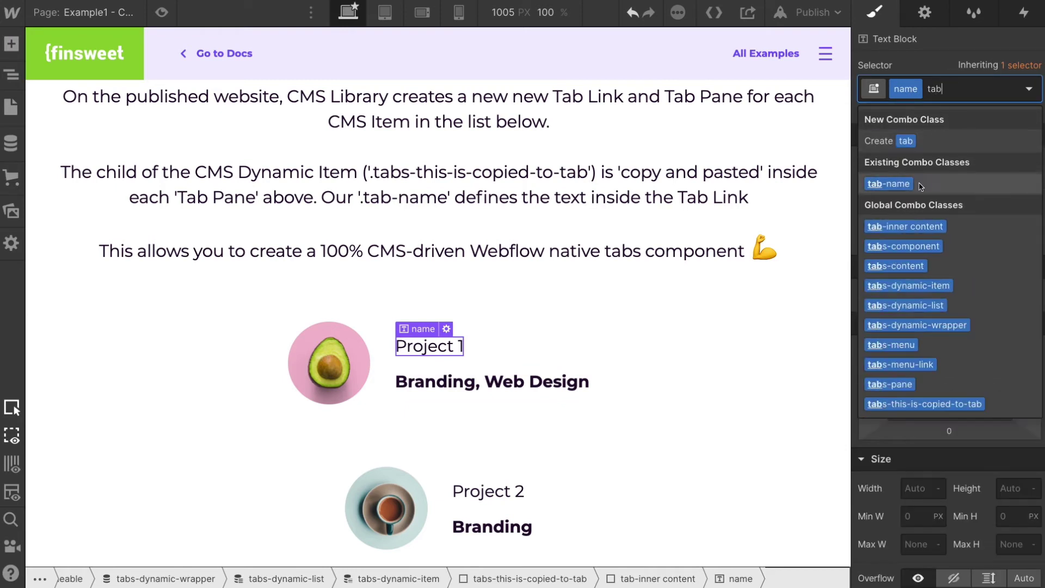
left_click(925, 181)
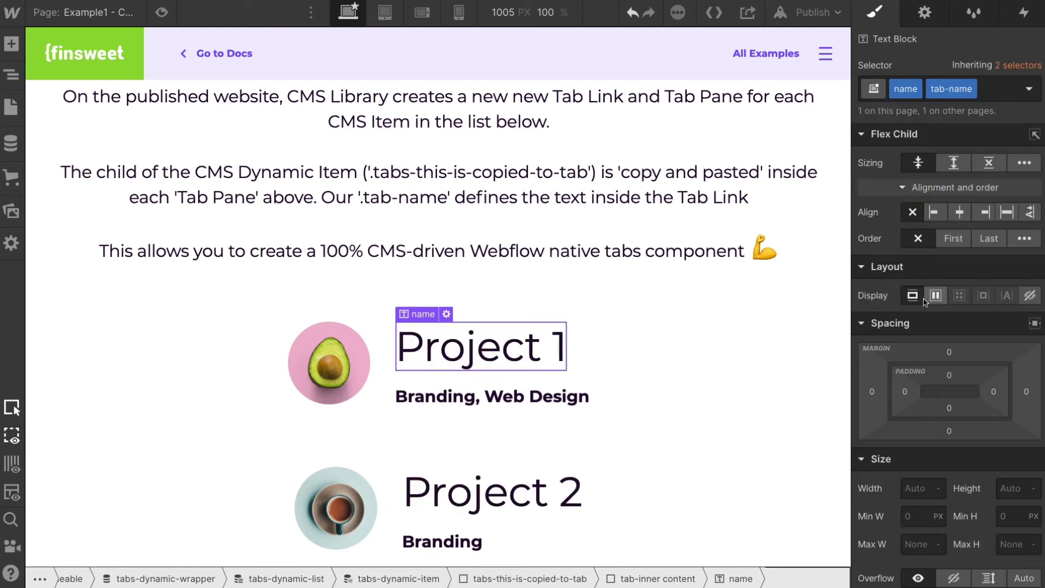
left_click(813, 12)
left_click(750, 211)
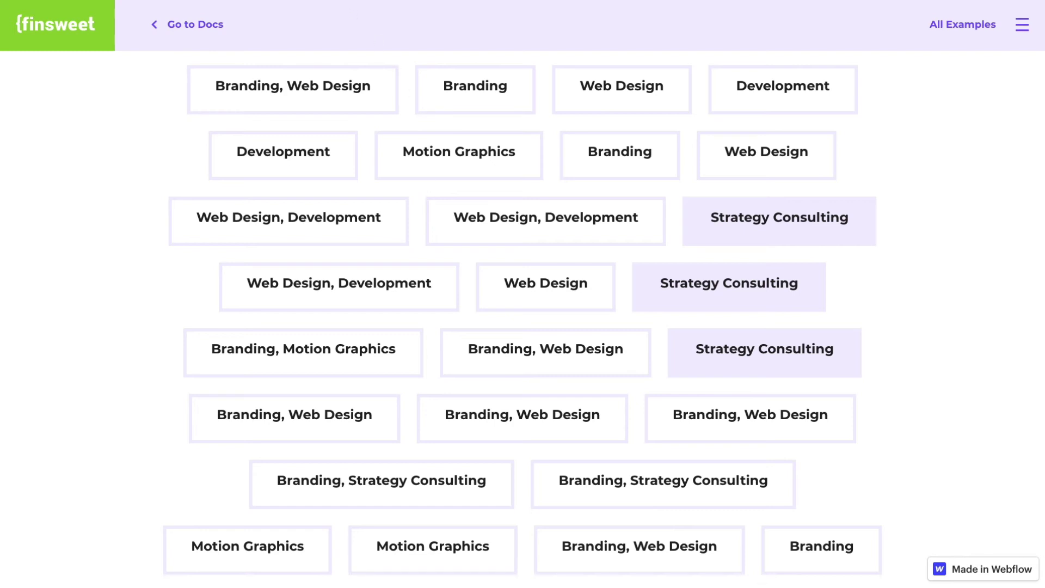
Reload the published page and check the Project 13 and Project 19 tab panels
key("super+r")
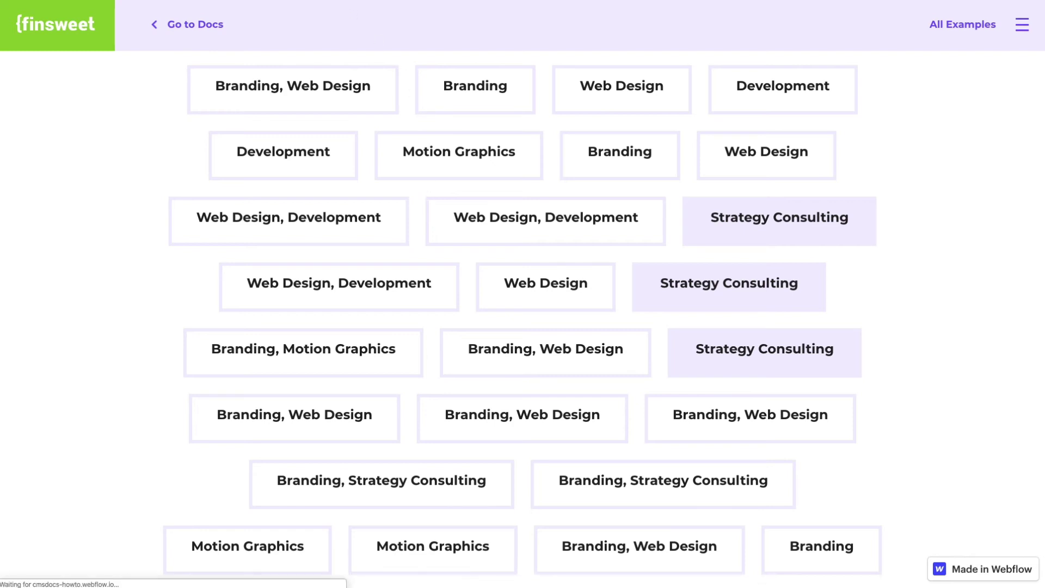
scroll(614, 289, "up", 2)
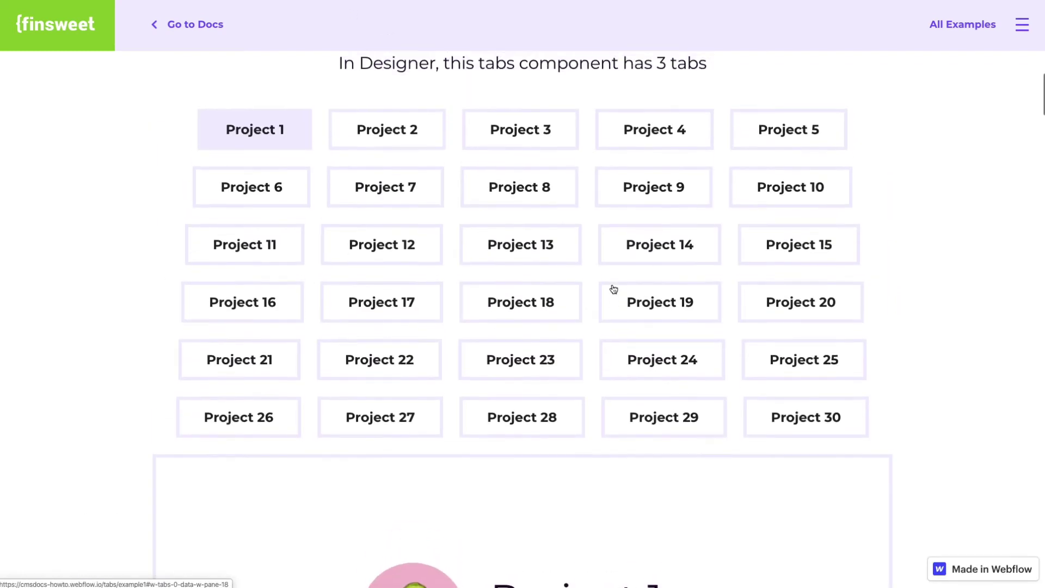
scroll(613, 289, "down", 8)
scroll(611, 289, "up", 4)
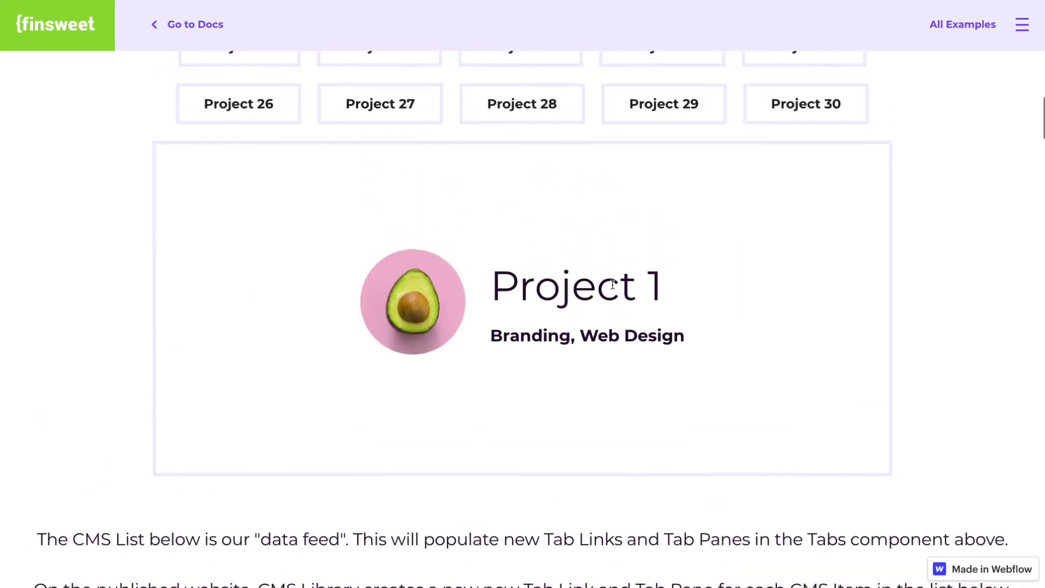
scroll(612, 288, "up", 3)
left_click(532, 174)
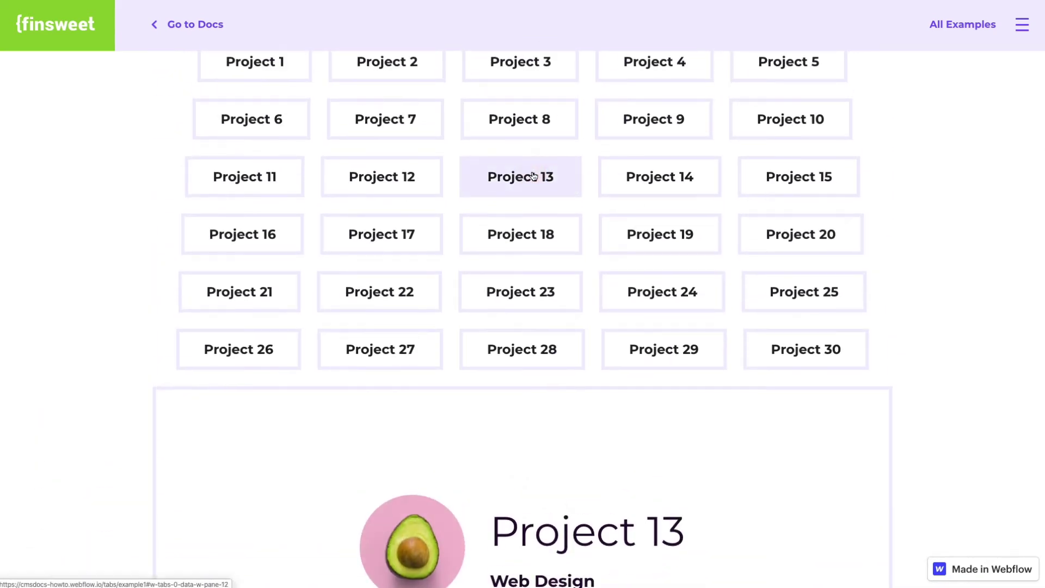
scroll(533, 175, "down", 4)
scroll(532, 175, "up", 4)
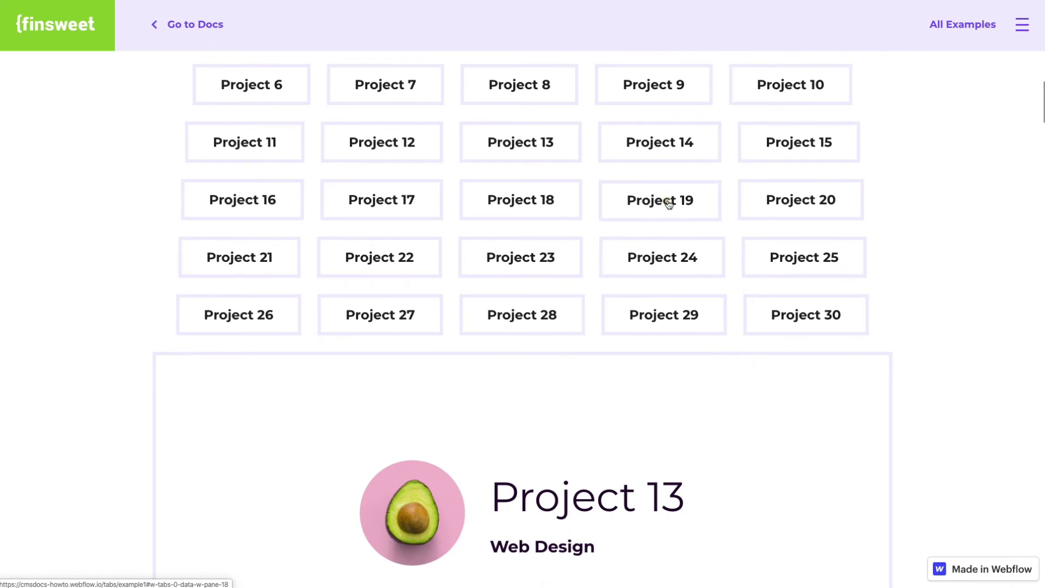
left_click(663, 201)
Switch through the Project 24, 23, 22, 27 and 28 tabs to confirm each pane changes
left_click(662, 259)
left_click(495, 254)
left_click(389, 270)
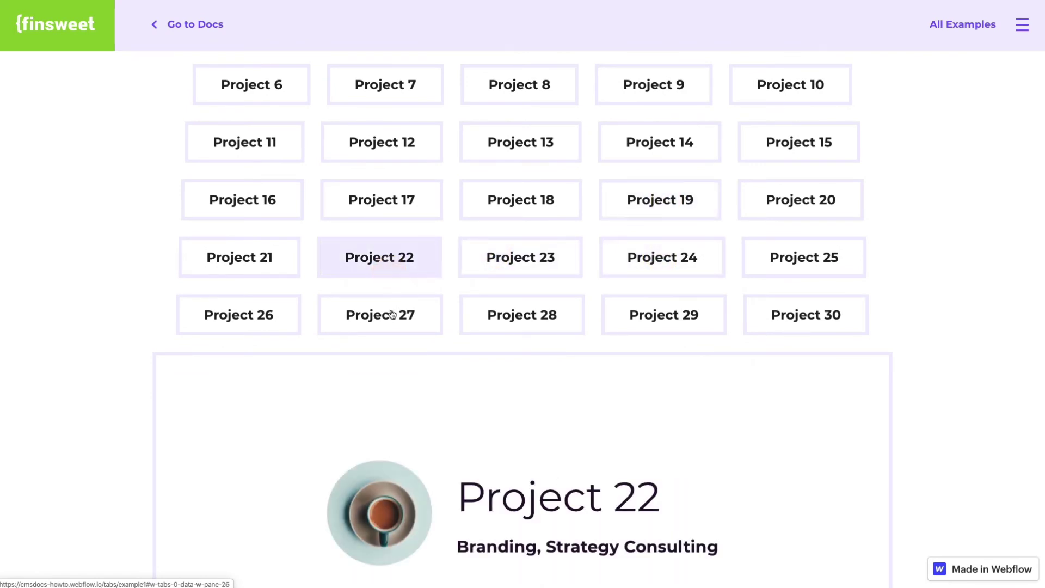
left_click(351, 313)
left_click(504, 314)
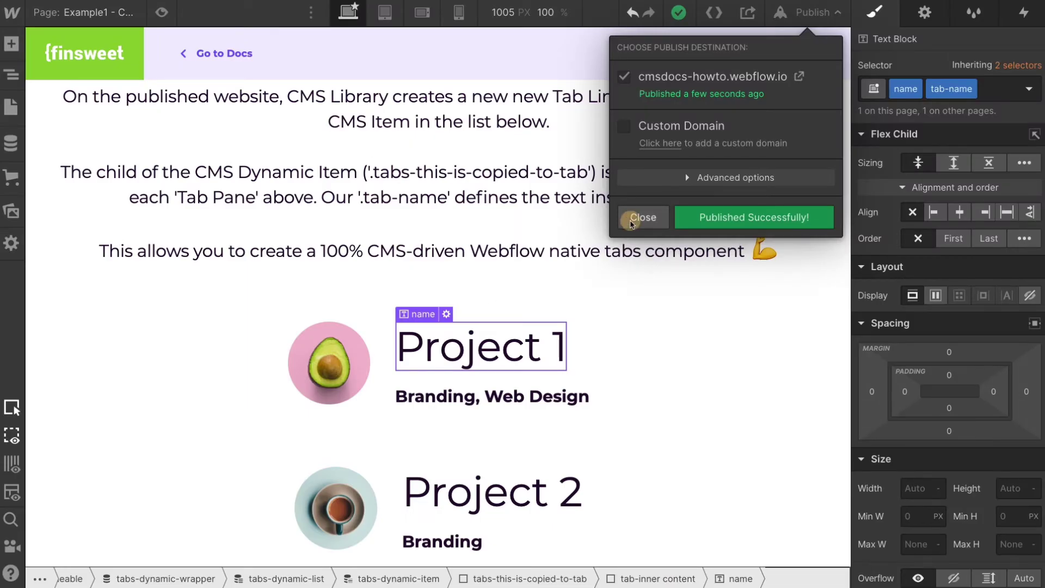
In the before-body custom code, highlight the tabs-data-feed class, cmslibrary-v1.6.js includes and inline tabs script
left_click(634, 214)
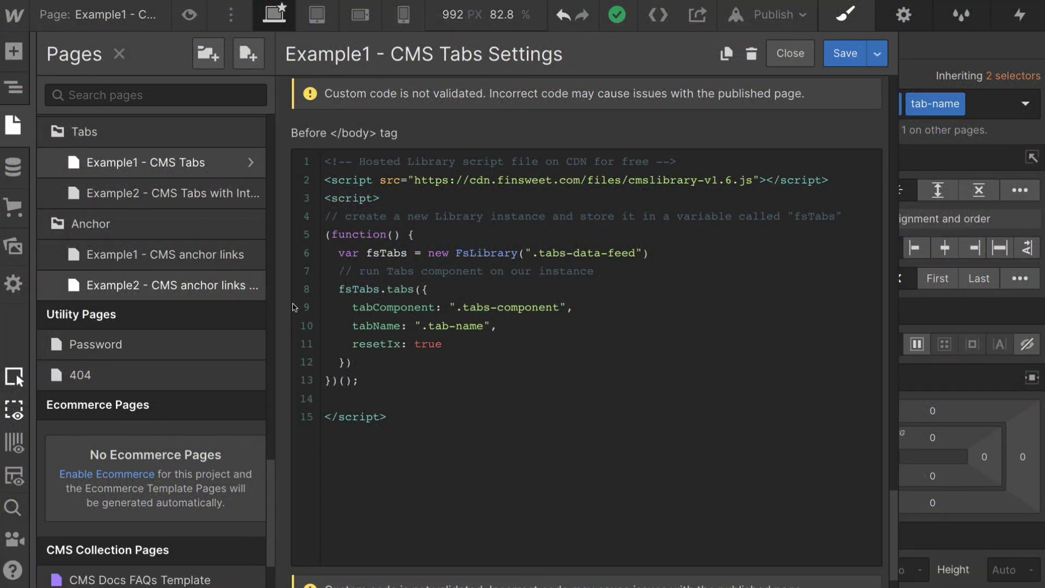
left_click(451, 397)
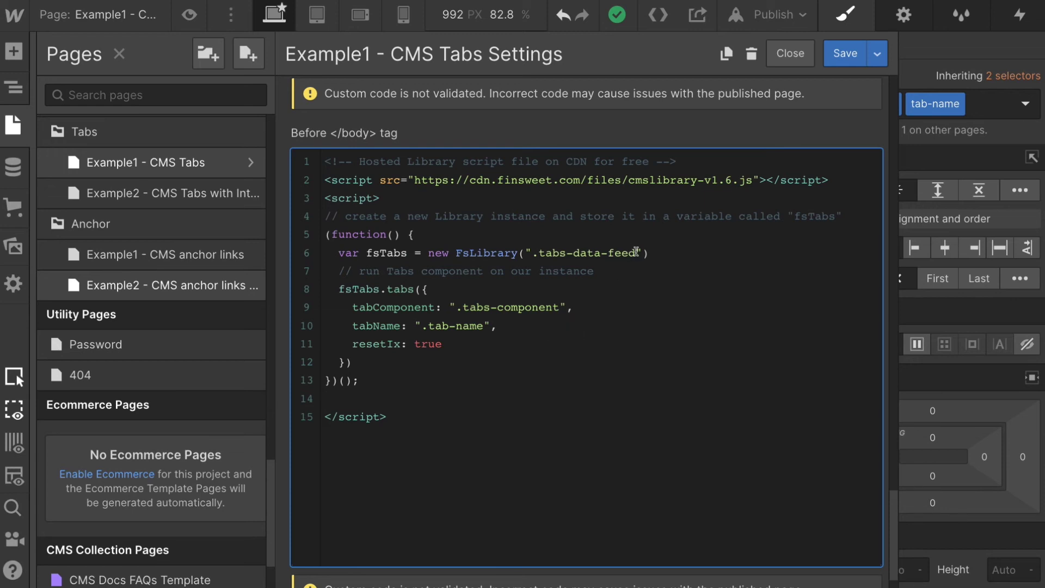
left_click_drag(635, 254, 533, 253)
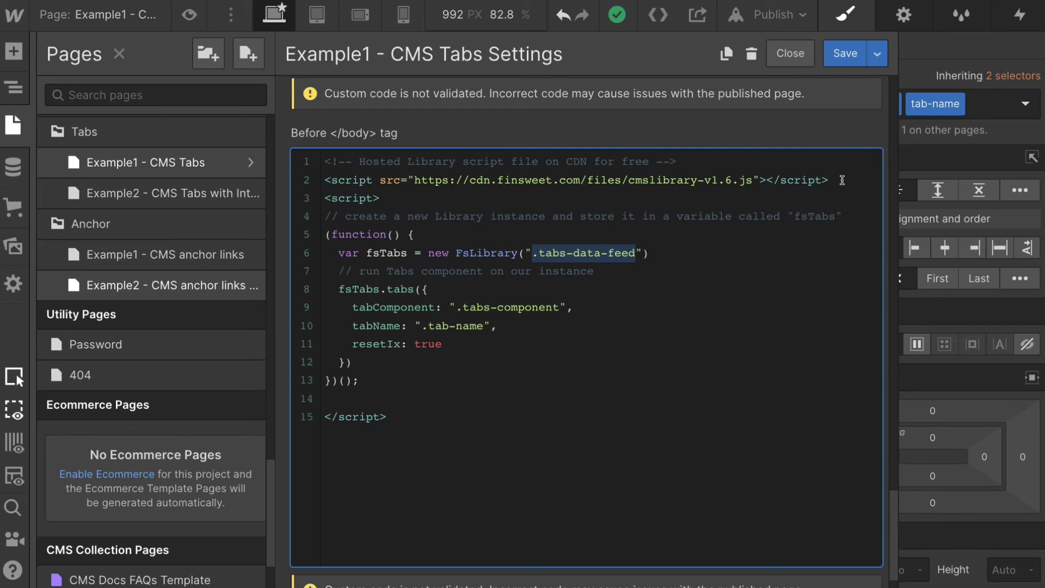
left_click_drag(842, 180, 385, 148)
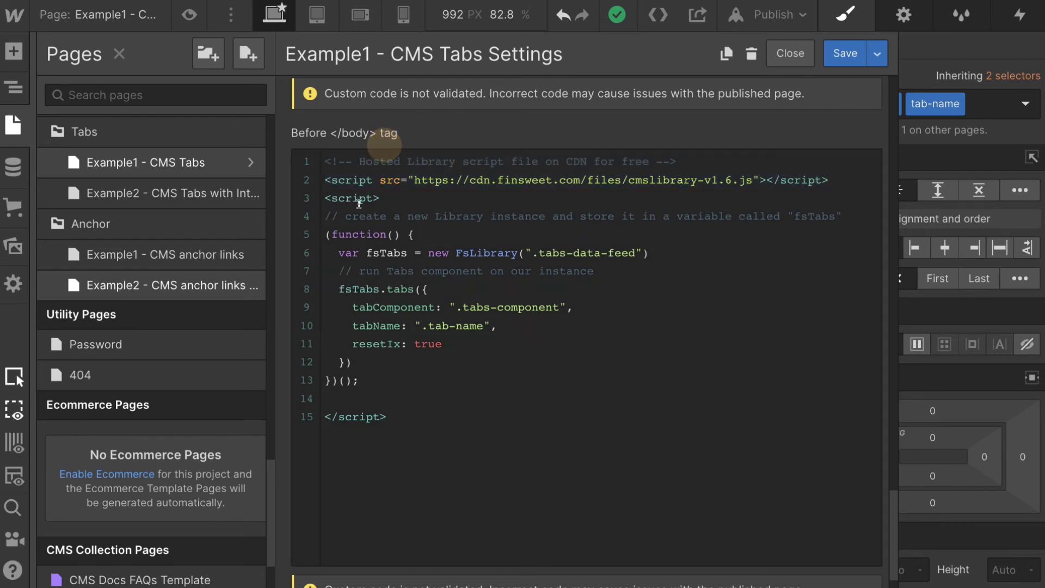
left_click_drag(324, 198, 466, 453)
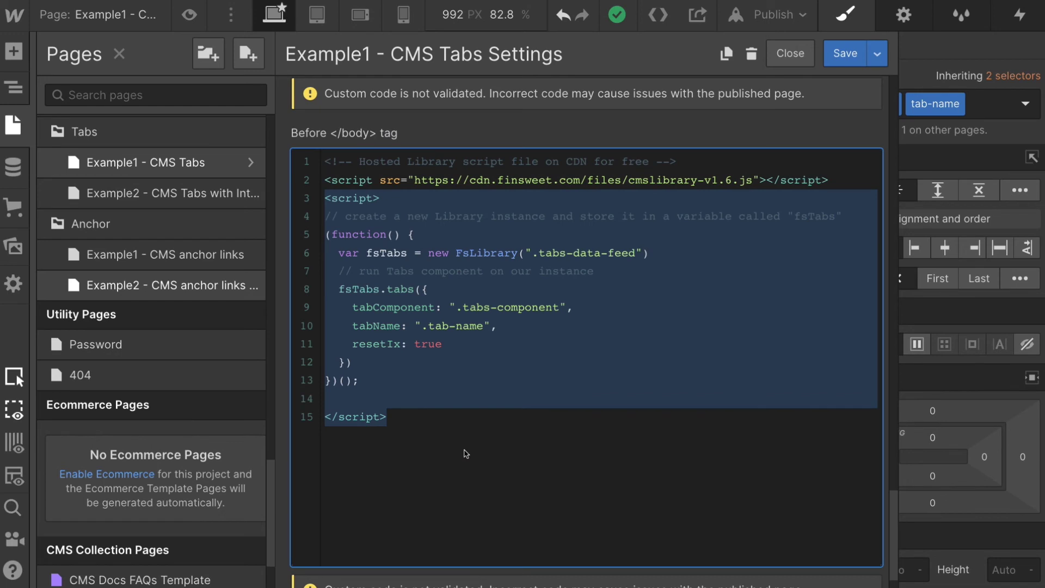
left_click(465, 453)
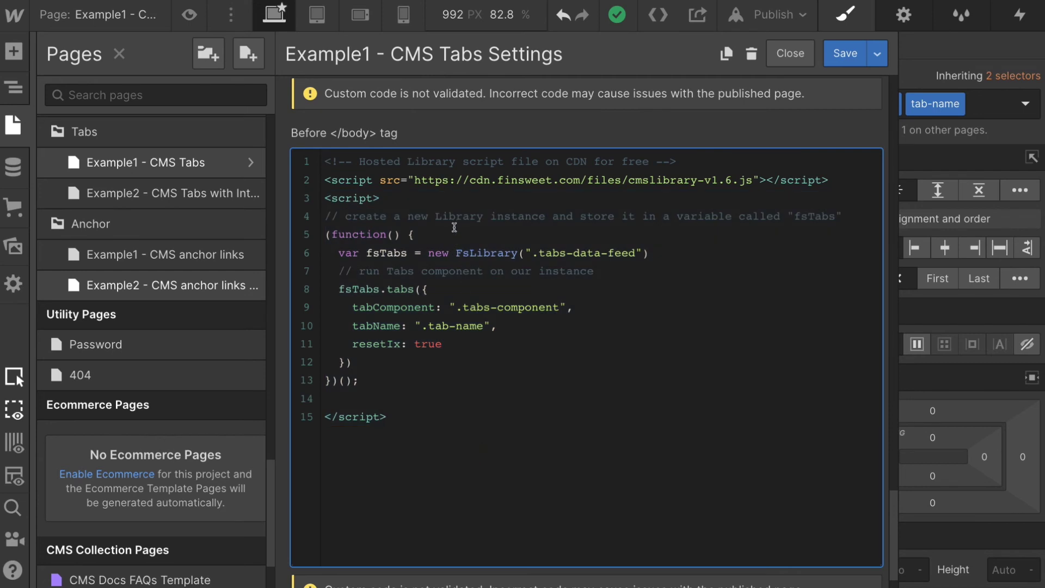
left_click_drag(414, 235, 322, 234)
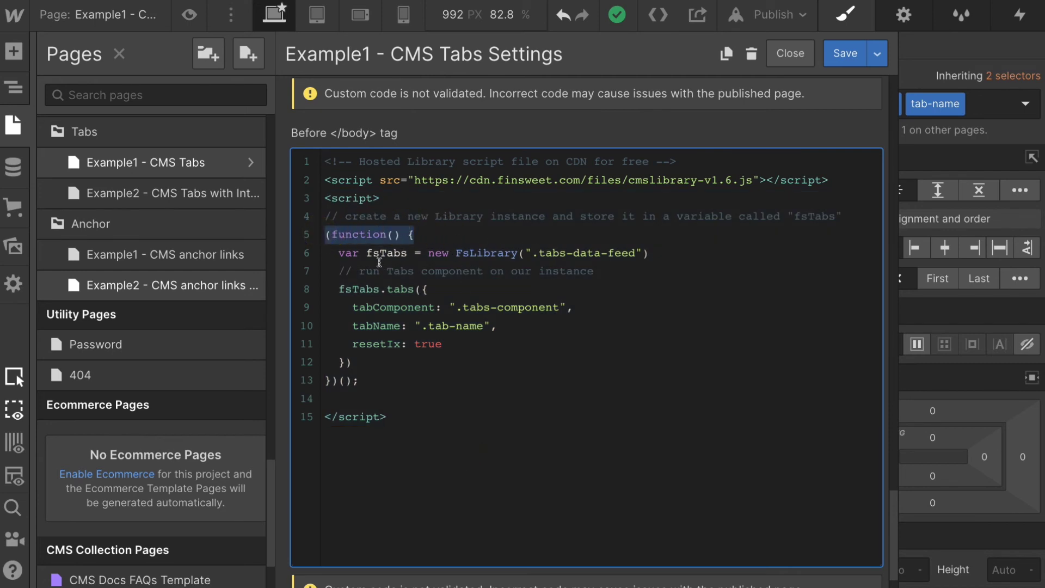
left_click_drag(340, 253, 720, 252)
left_click(406, 253)
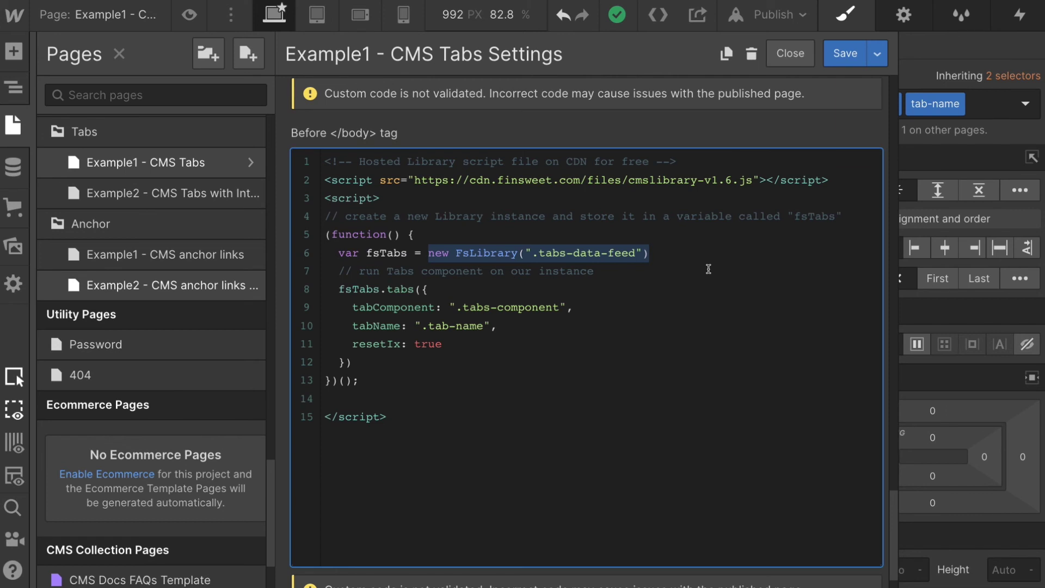
left_click(708, 269)
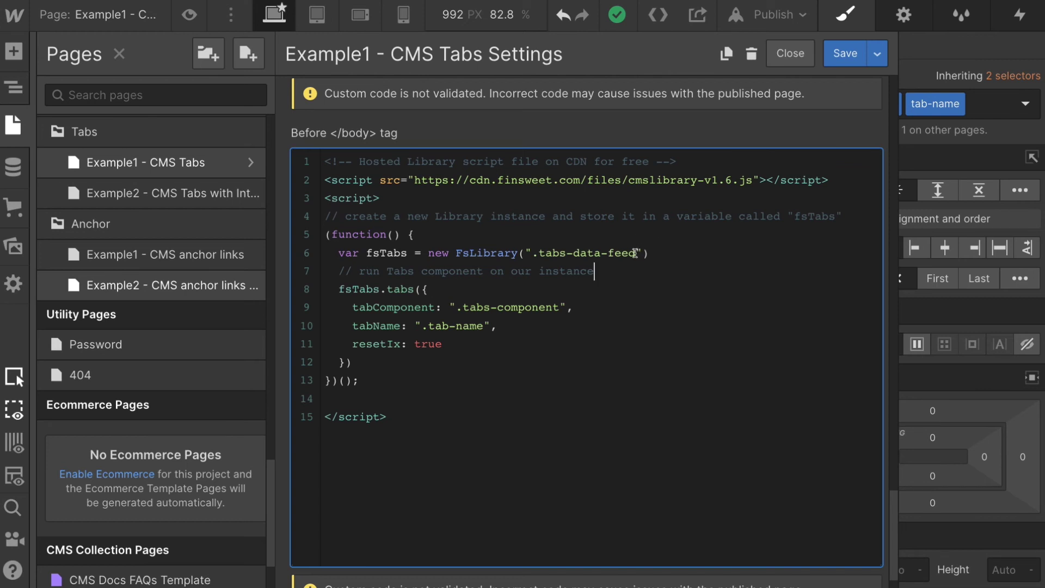
left_click_drag(617, 253, 594, 252)
left_click_drag(536, 257, 532, 255)
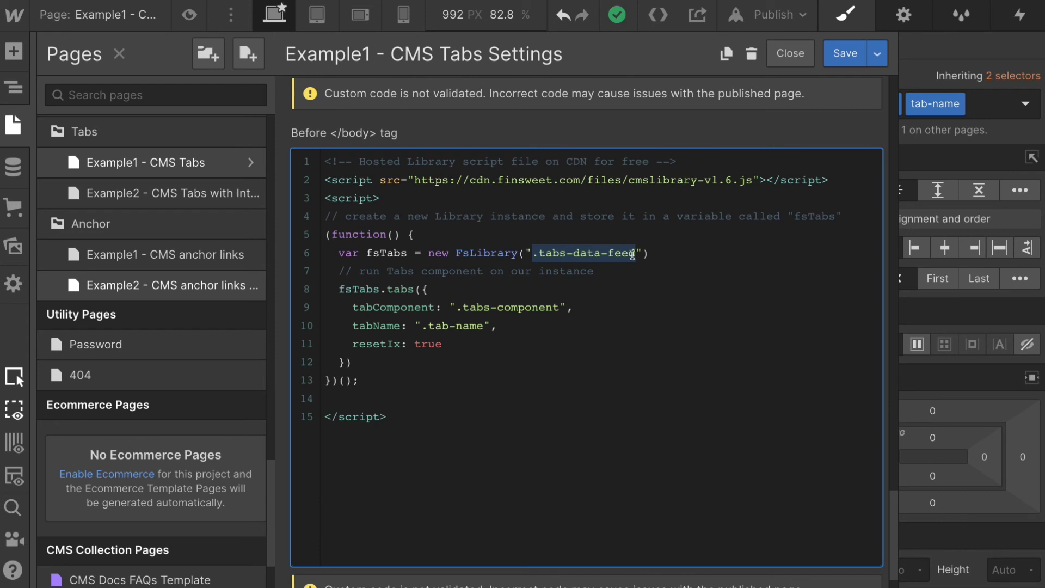
left_click_drag(409, 256, 369, 256)
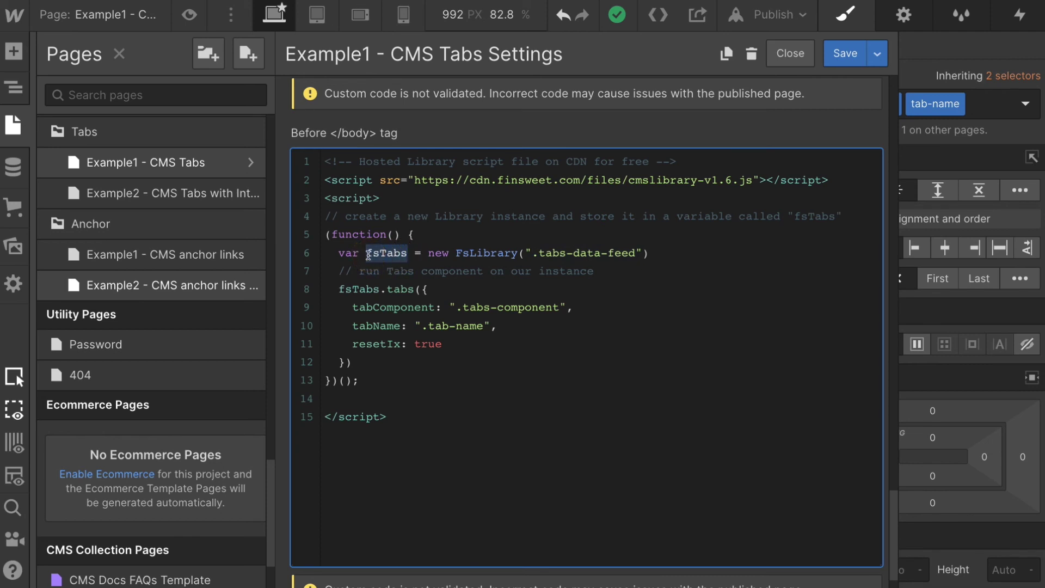
left_click_drag(379, 289, 341, 288)
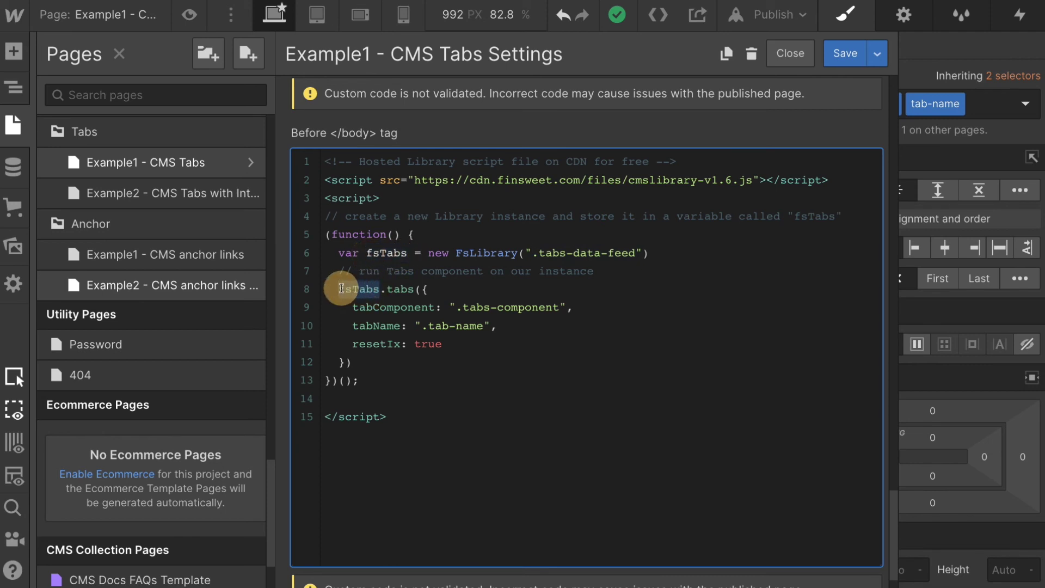
left_click(380, 289)
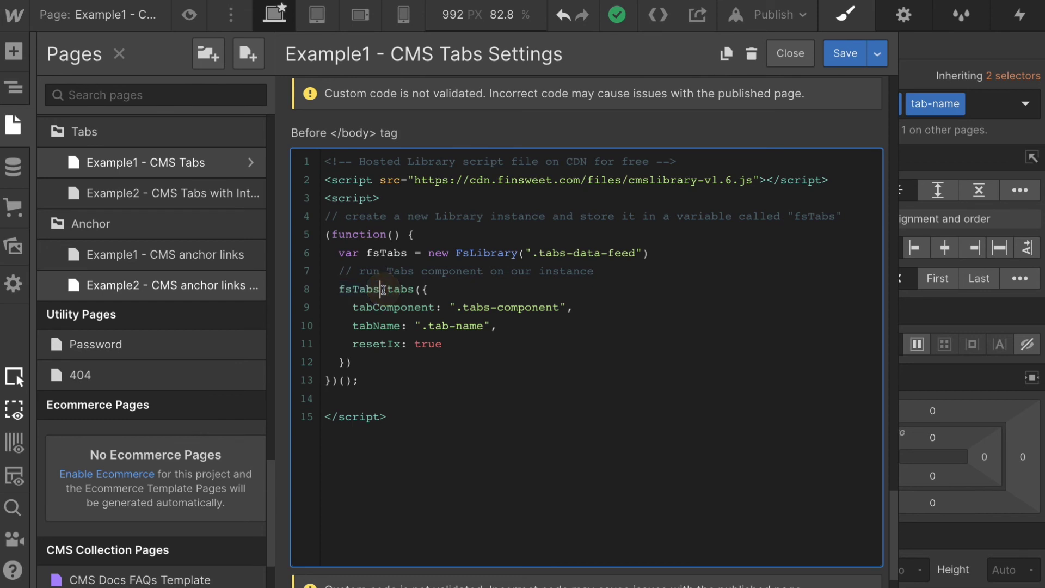
left_click_drag(382, 289, 430, 288)
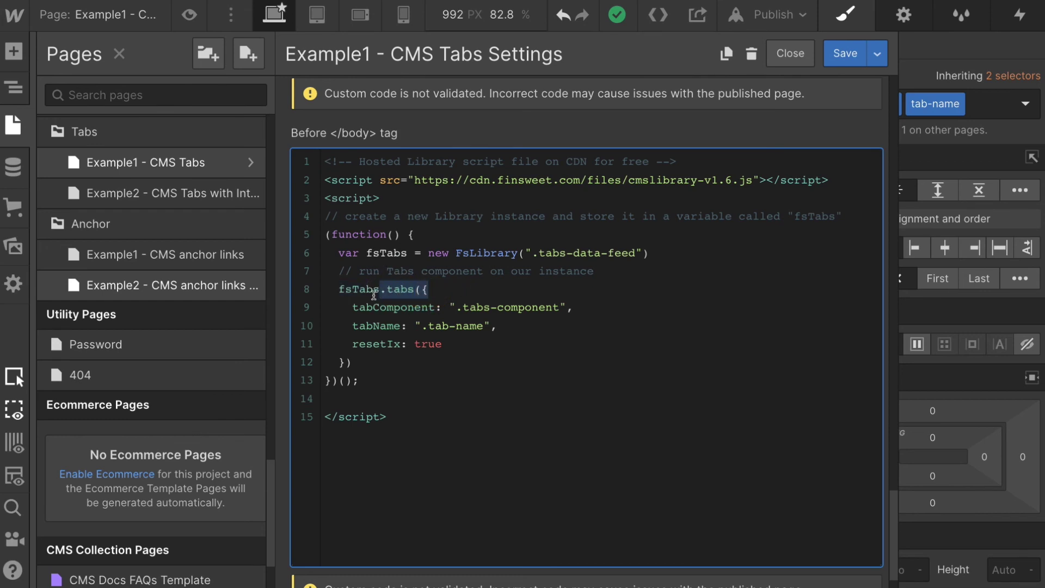
left_click_drag(351, 307, 593, 310)
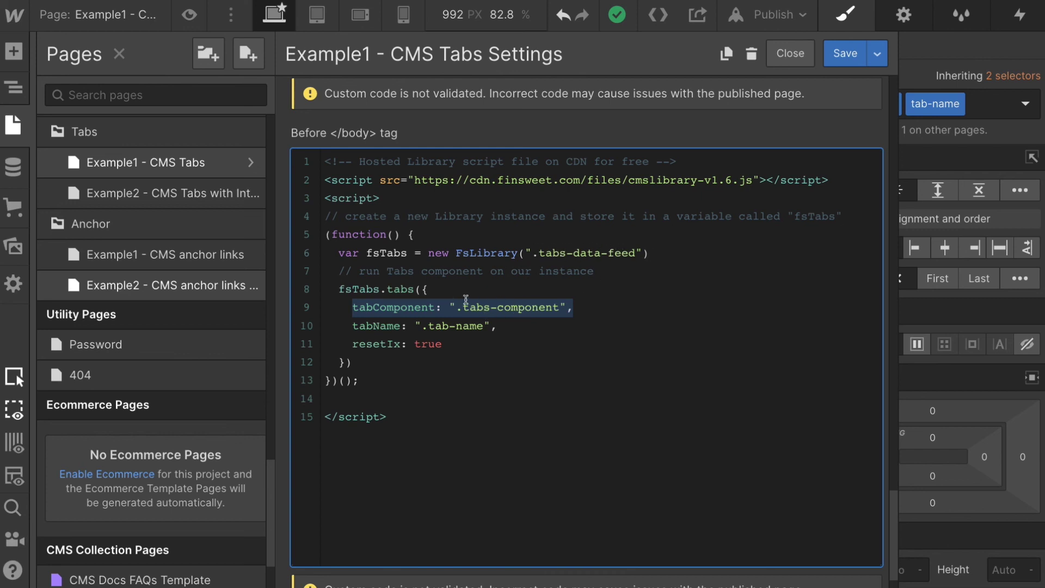
left_click(552, 313)
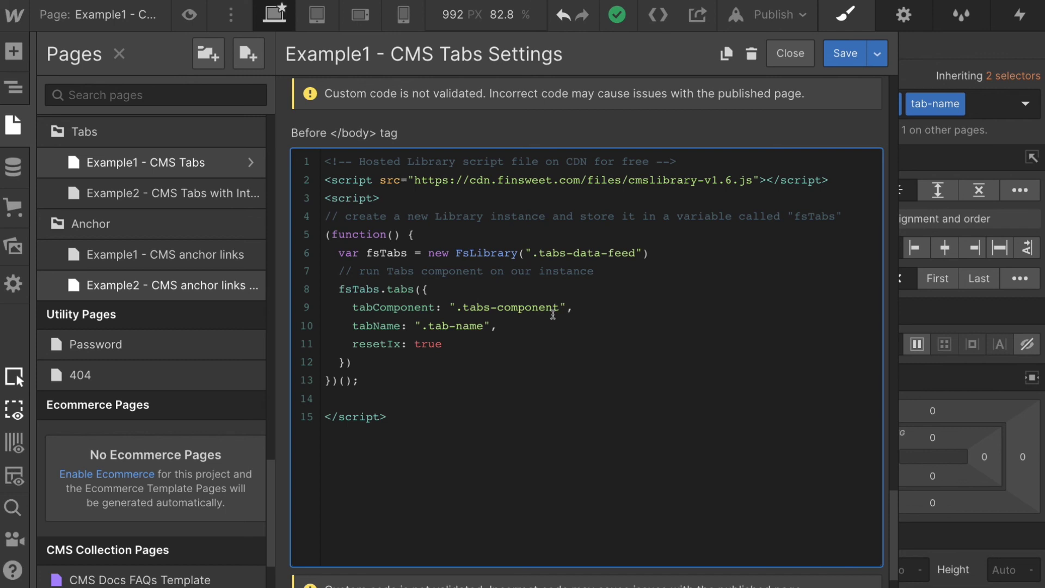
left_click_drag(352, 326, 412, 326)
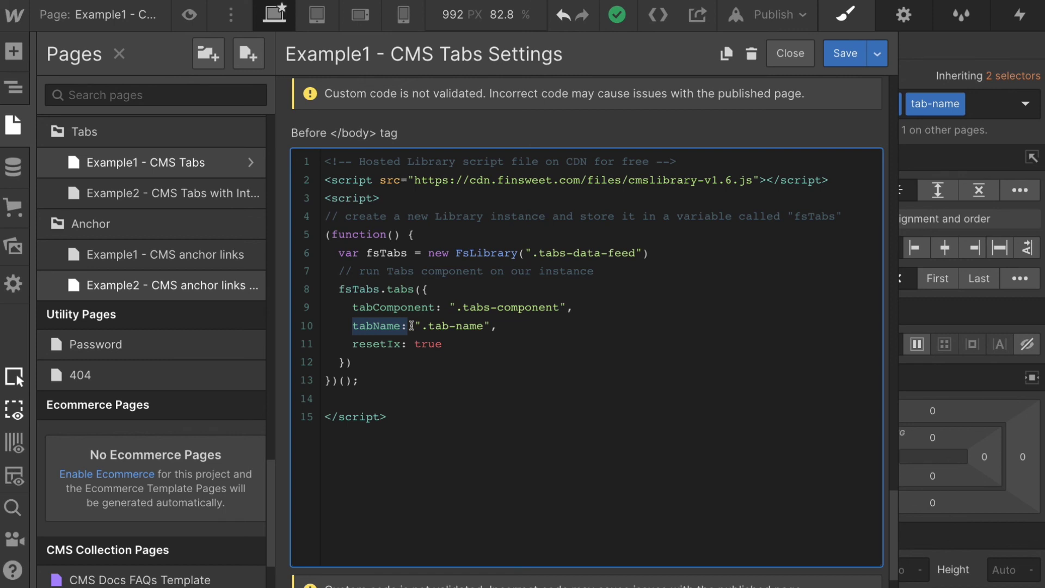
left_click(411, 326)
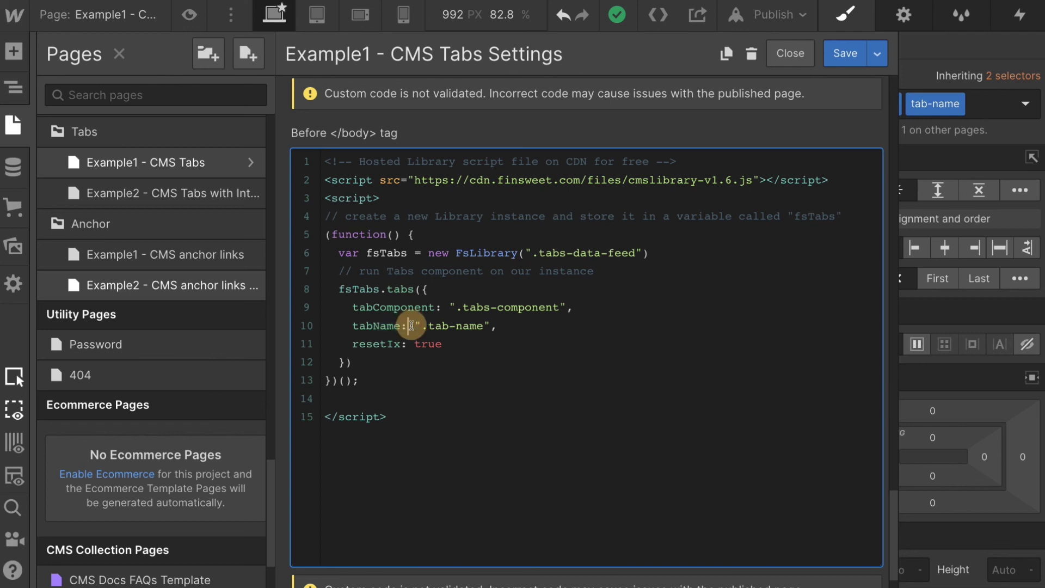
left_click_drag(488, 325, 423, 330)
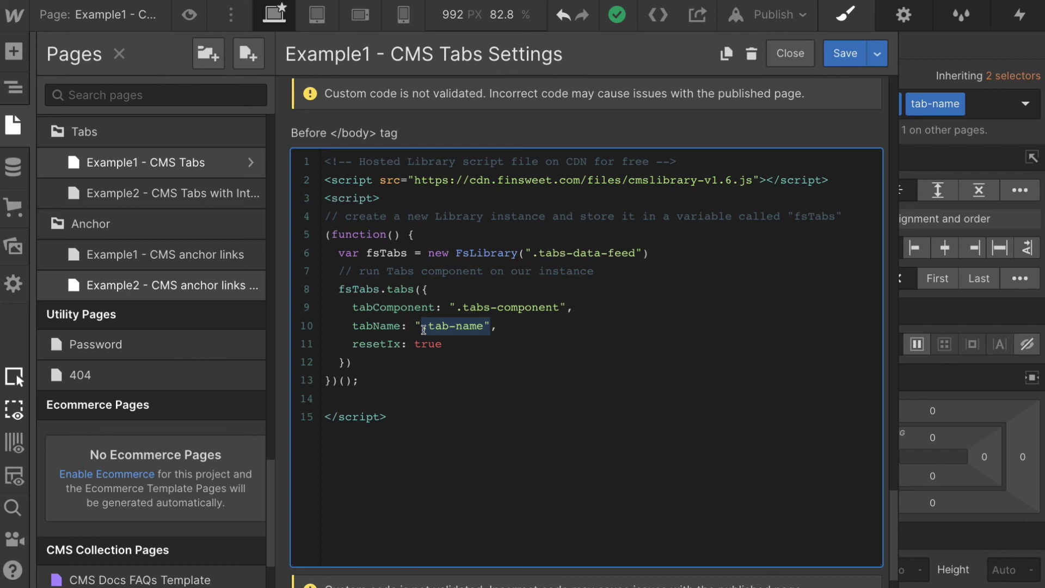
left_click(422, 329)
left_click_drag(442, 344, 319, 351)
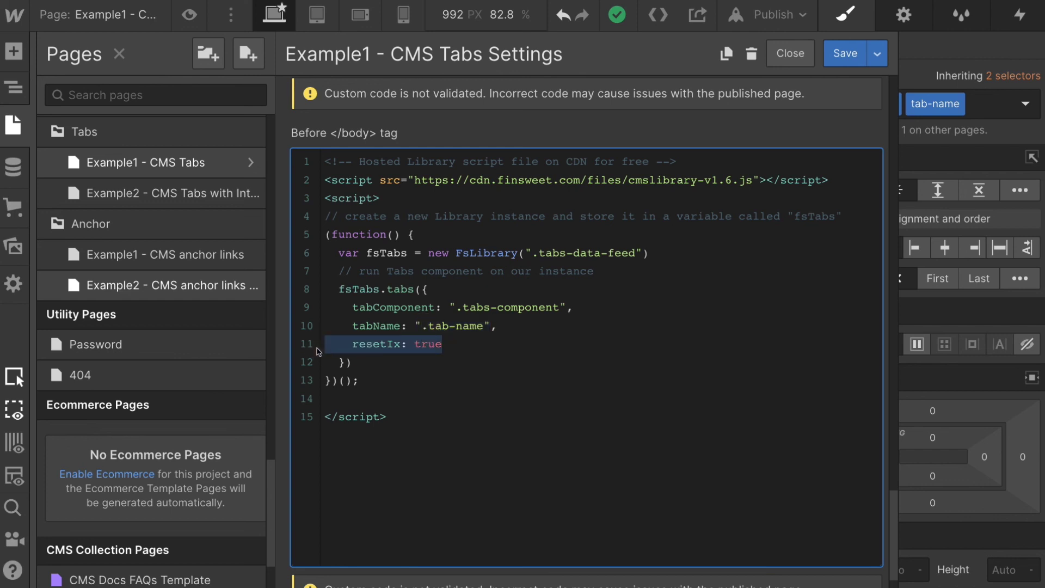